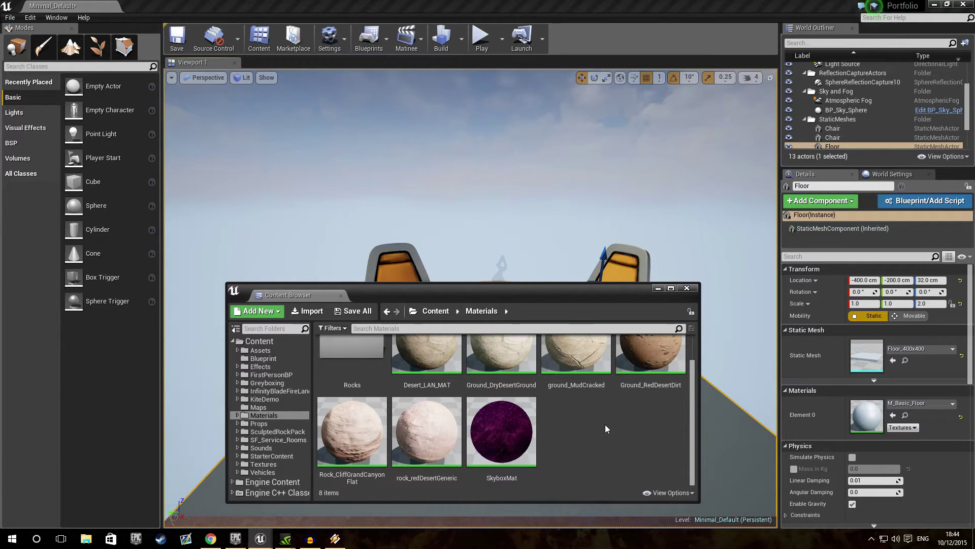
# Create a material named tut_mat in the Materials folder and open it for editing.
pyautogui.rightClick(605, 425)
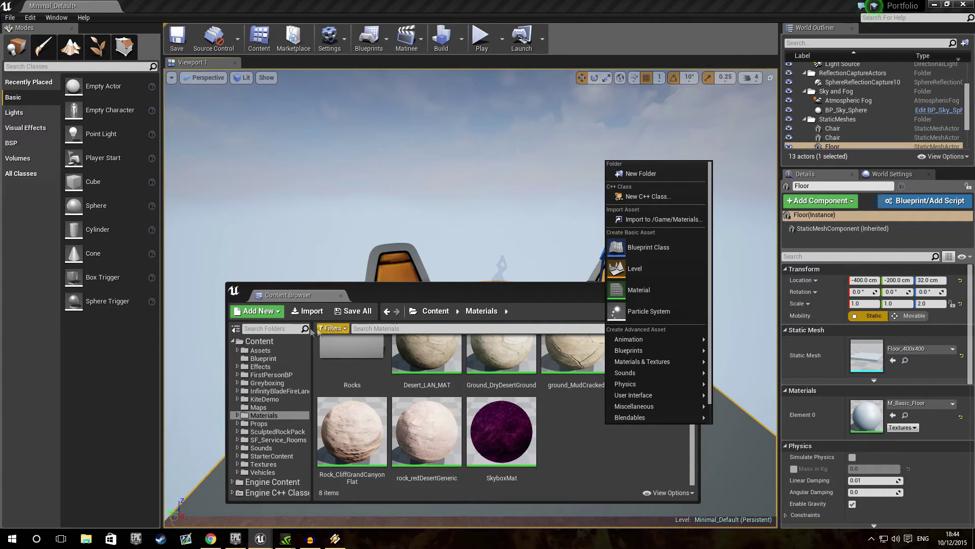
pyautogui.click(258, 311)
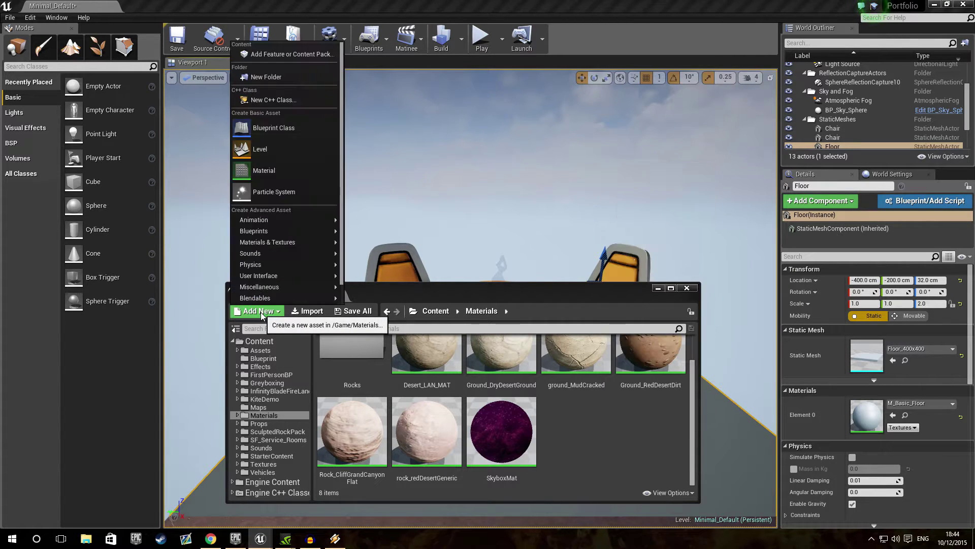
pyautogui.click(285, 171)
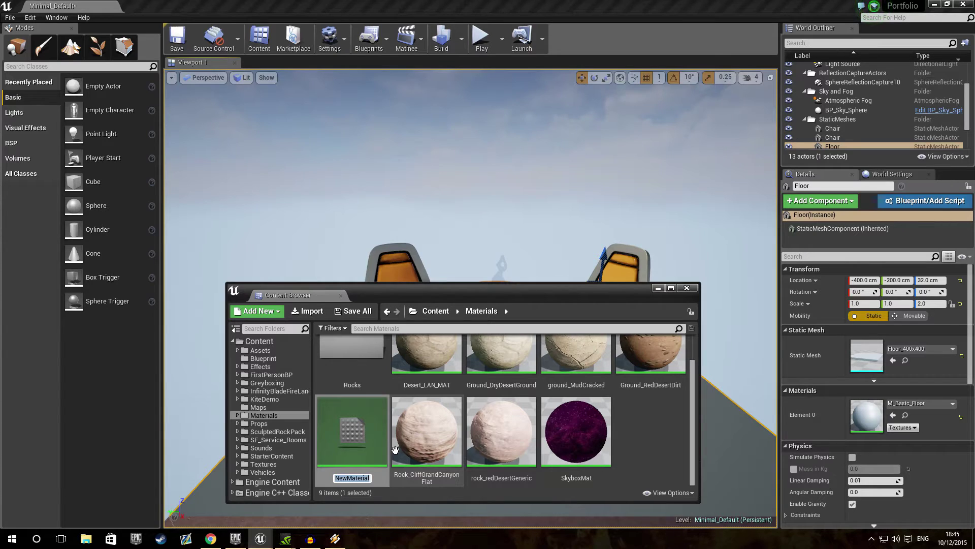
pyautogui.write('tut_mat')
pyautogui.press('Return')
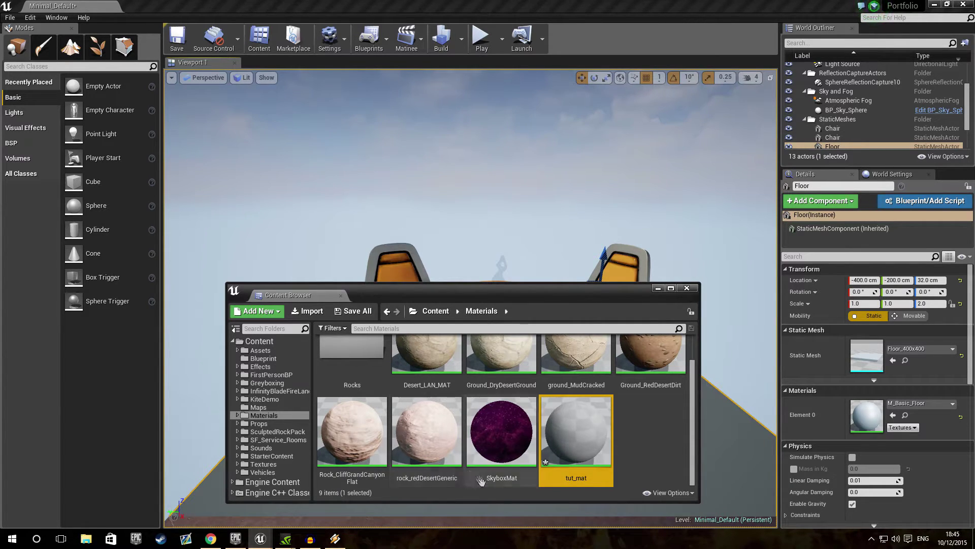
pyautogui.doubleClick(573, 438)
pyautogui.moveTo(382, 272); pyautogui.dragTo(601, 267, button='right')
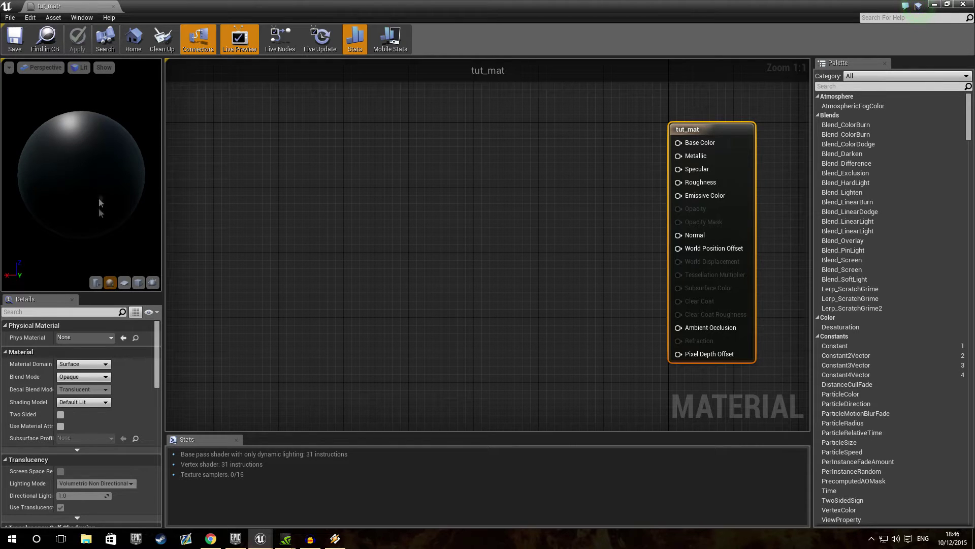
# Cycle the material preview through the cylinder, plane and cube meshes back to the sphere, and cancel the pending autosave.
pyautogui.click(95, 283)
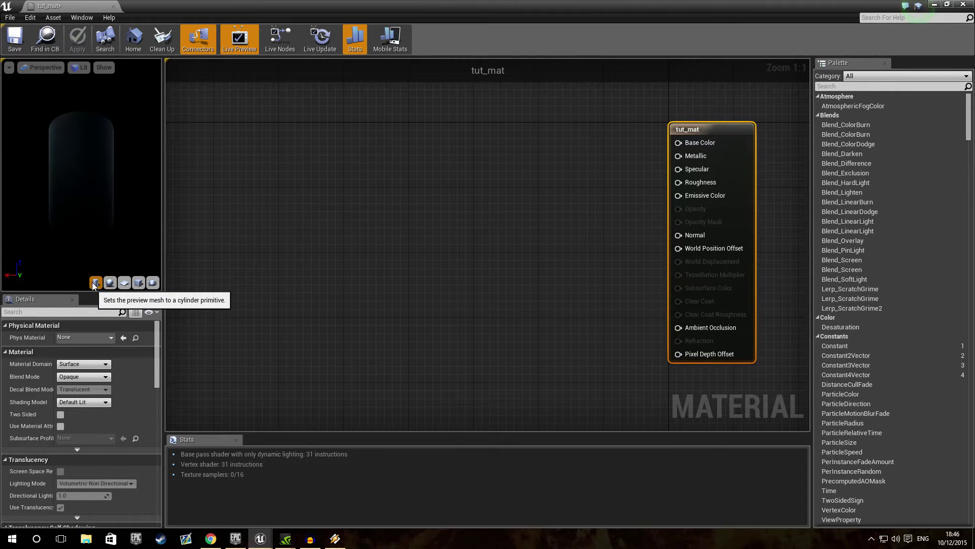
pyautogui.click(109, 282)
pyautogui.click(124, 283)
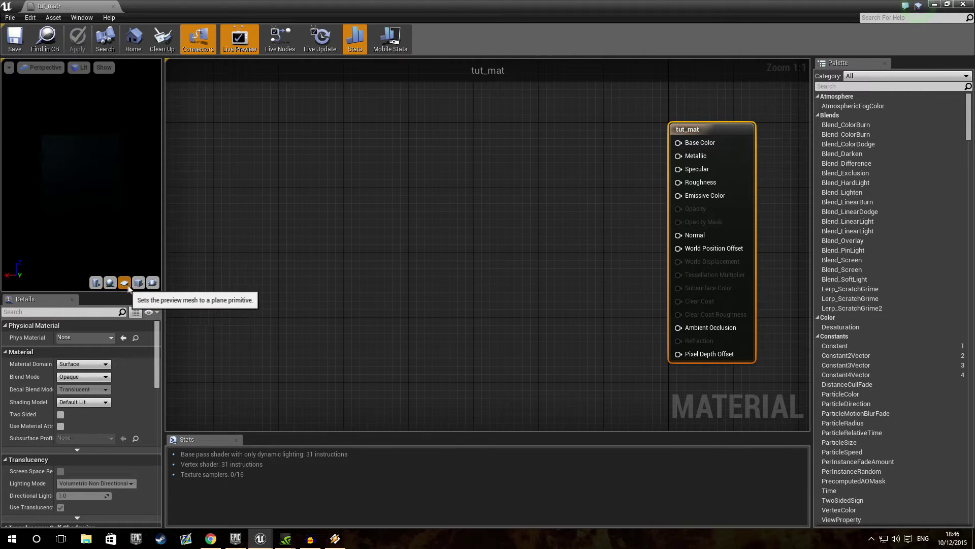
pyautogui.click(138, 282)
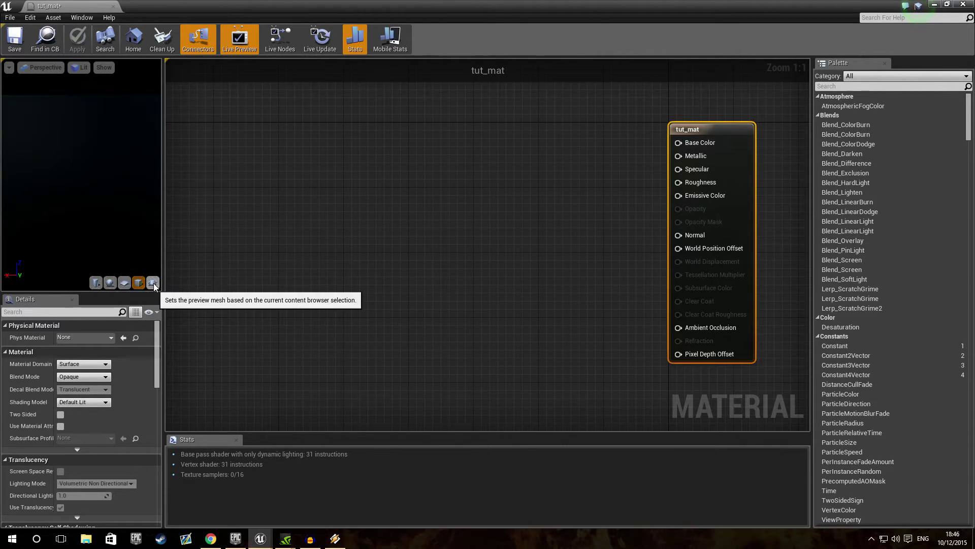
pyautogui.click(110, 283)
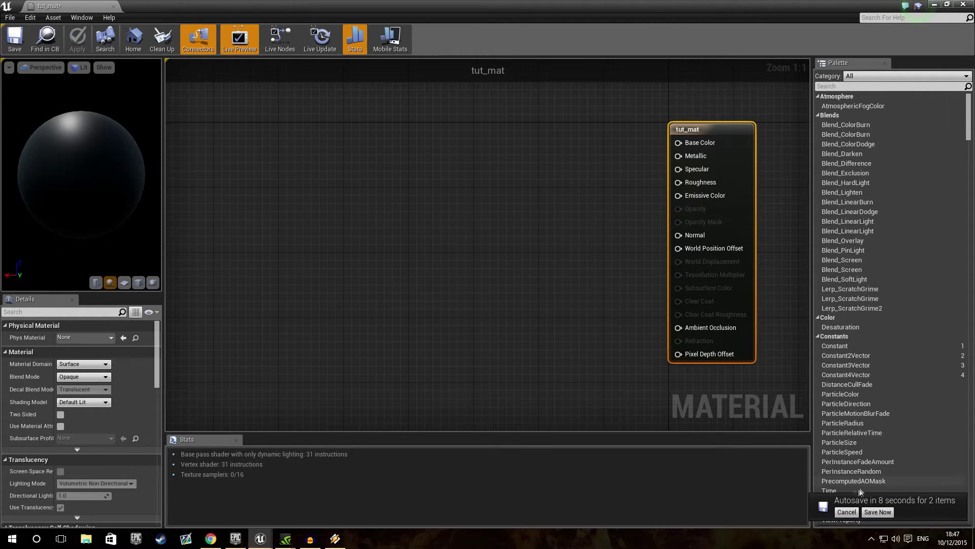
pyautogui.click(846, 511)
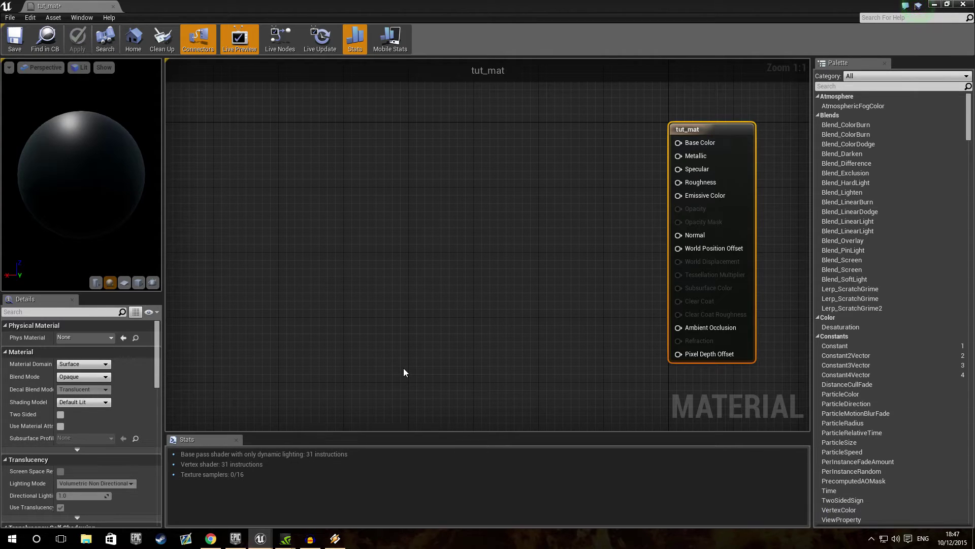
# Try the Deferred Decal material domain and switch it back to Surface.
pyautogui.click(83, 365)
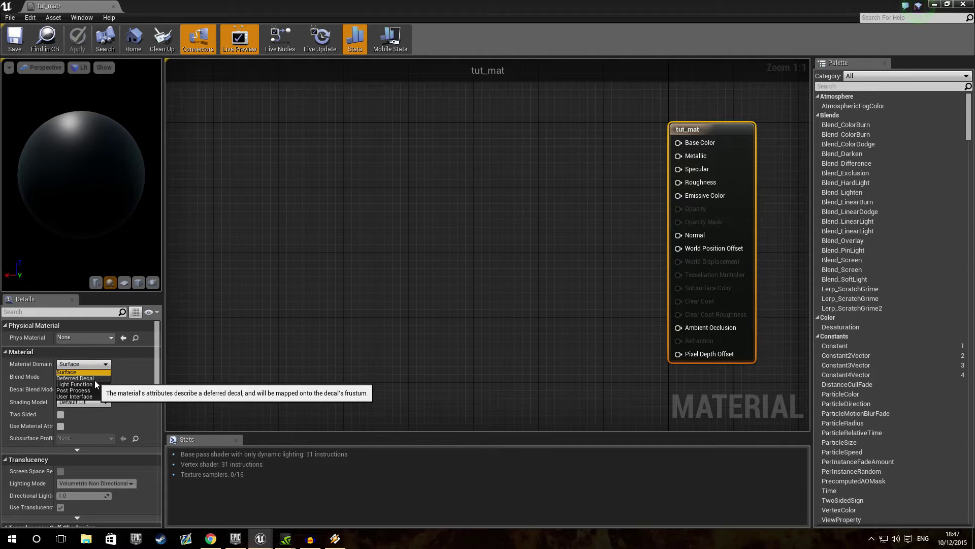
pyautogui.click(94, 380)
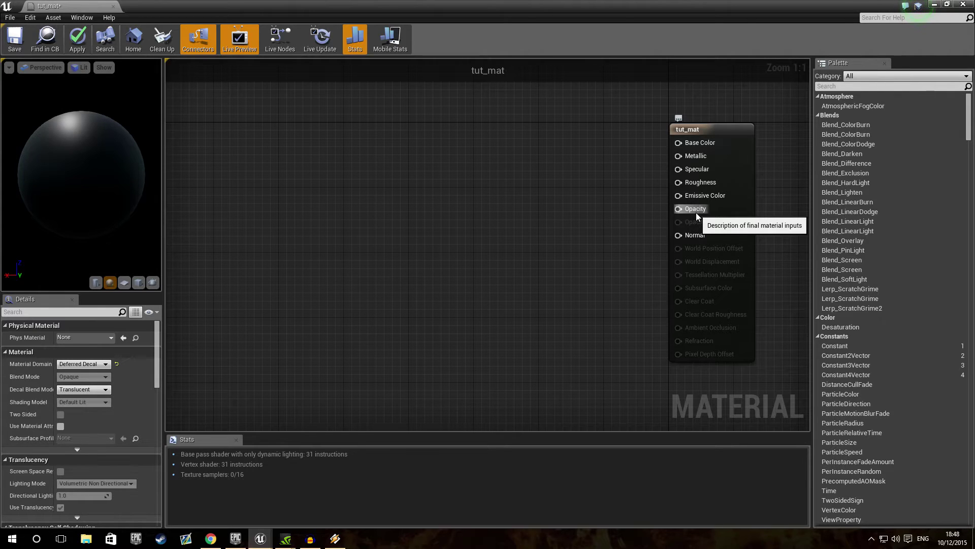
pyautogui.click(94, 389)
pyautogui.click(95, 365)
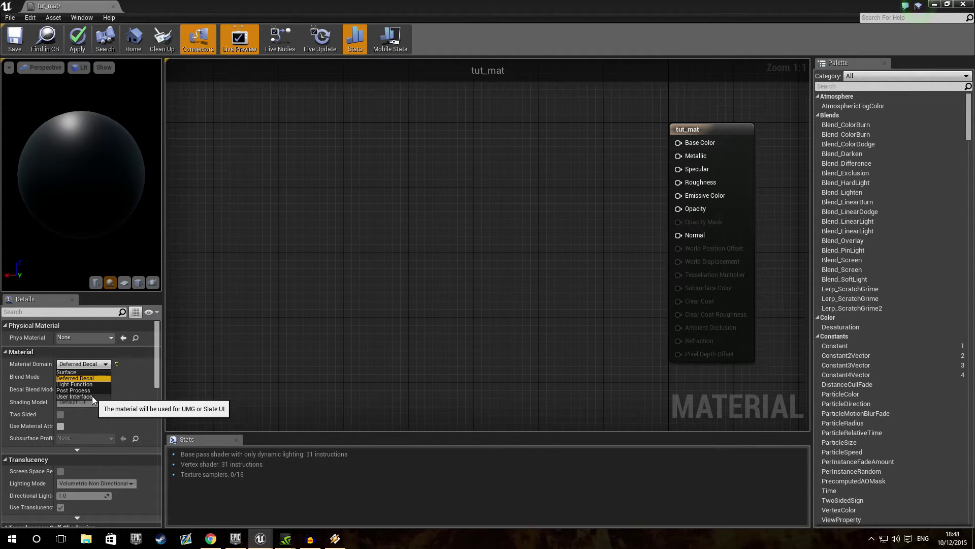
pyautogui.click(99, 372)
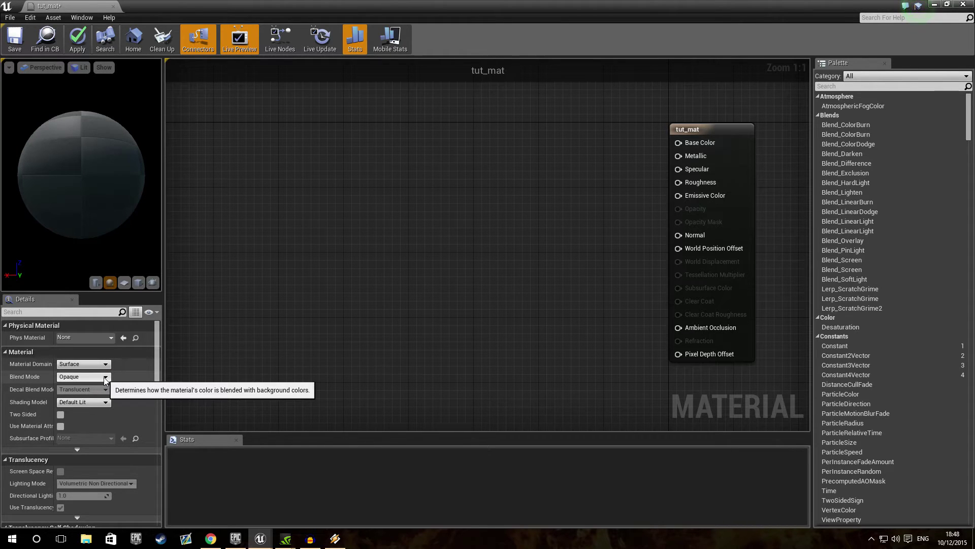
# Examine the available Blend Mode and Shading Model options of the material.
pyautogui.click(106, 378)
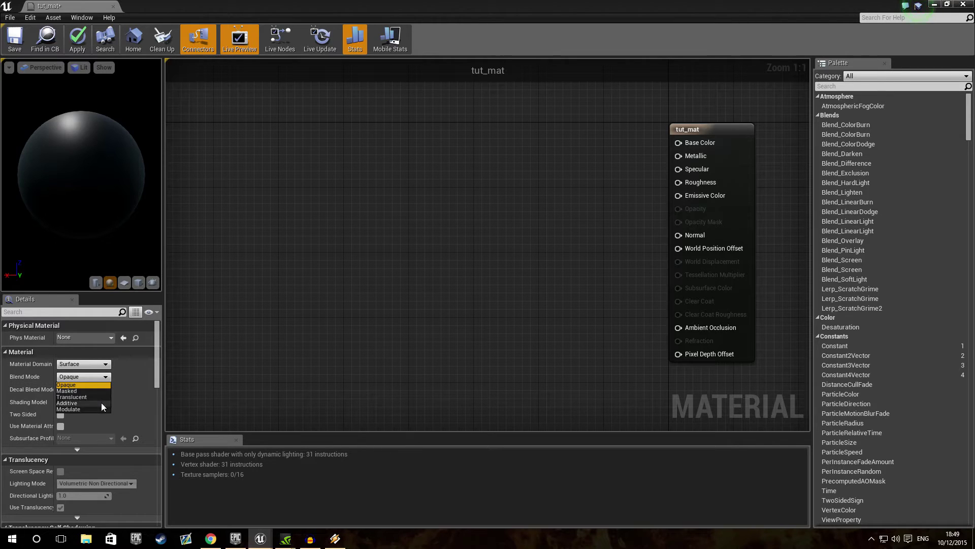
pyautogui.click(158, 384)
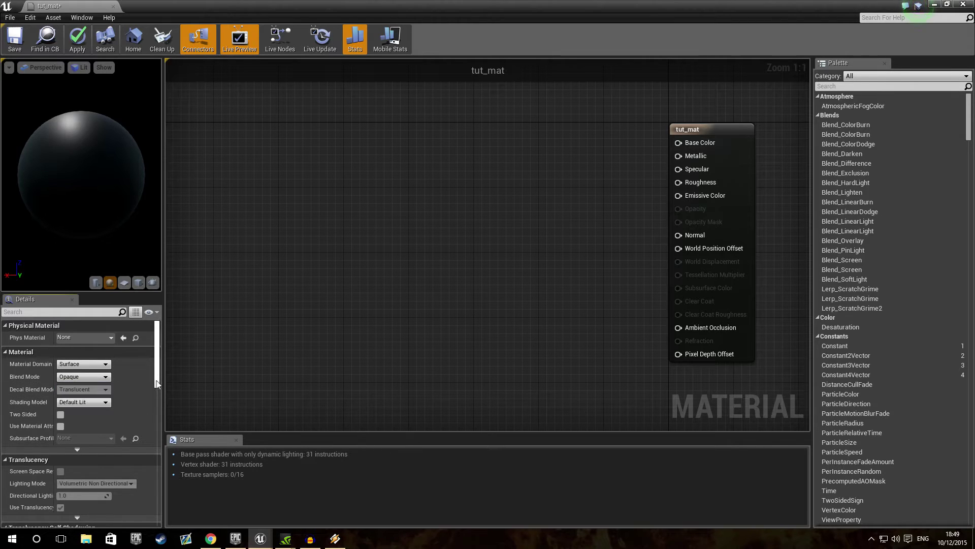
pyautogui.click(105, 402)
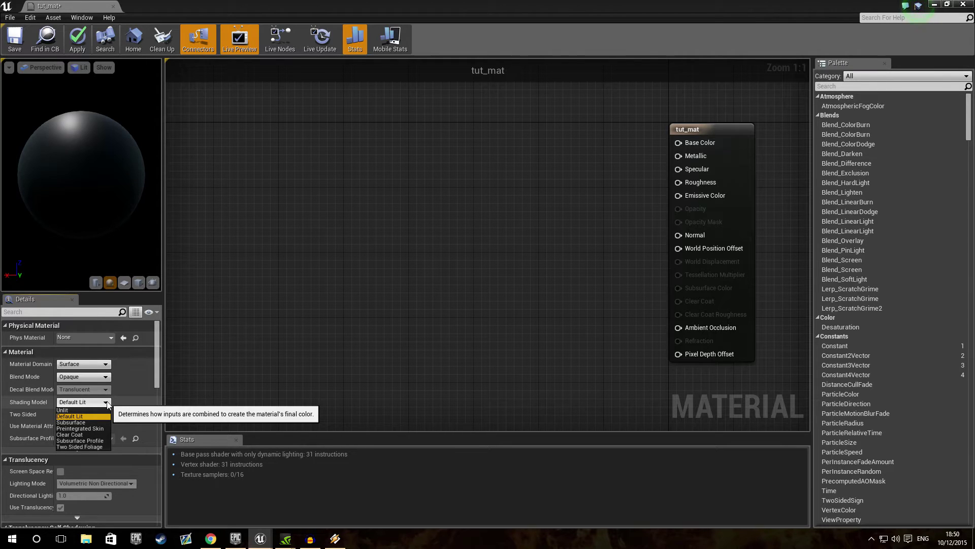
pyautogui.click(106, 402)
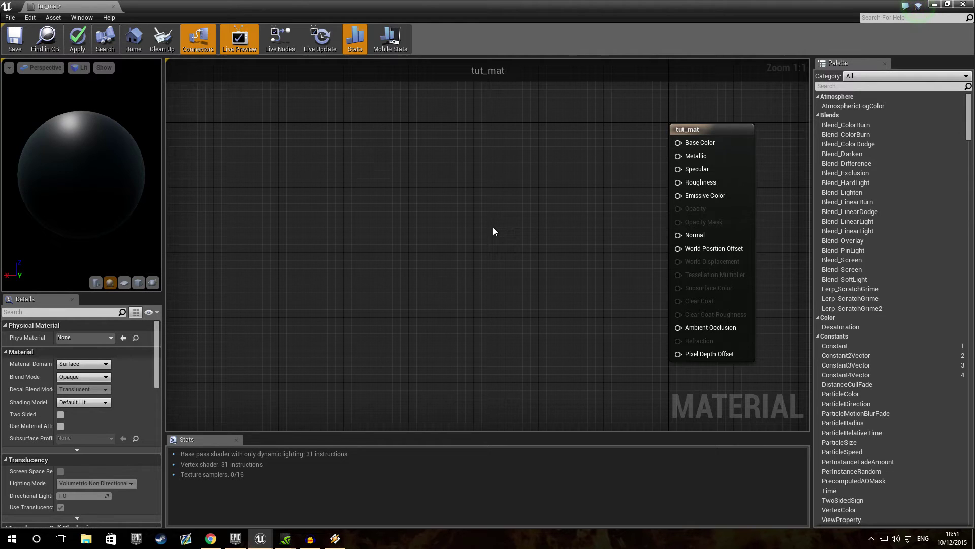
pyautogui.rightClick(557, 229)
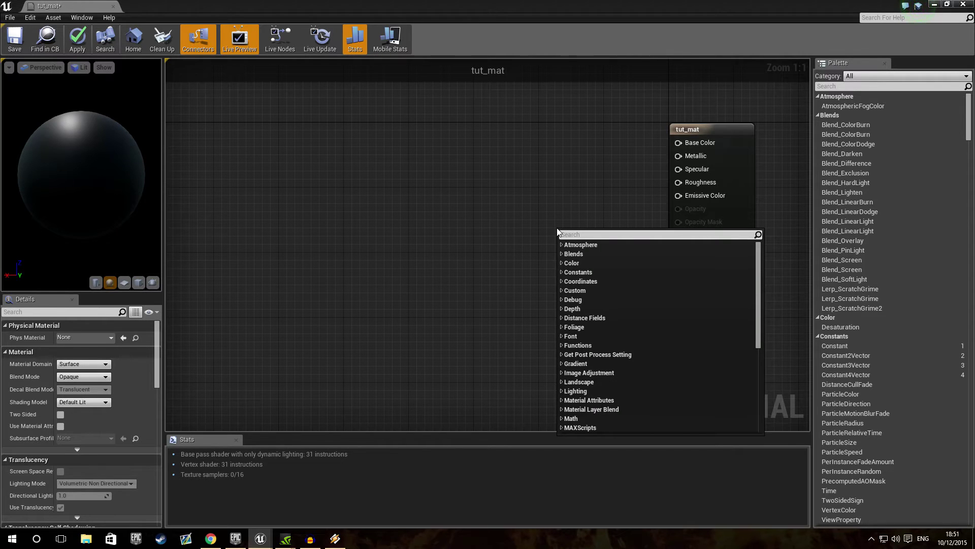
pyautogui.click(561, 272)
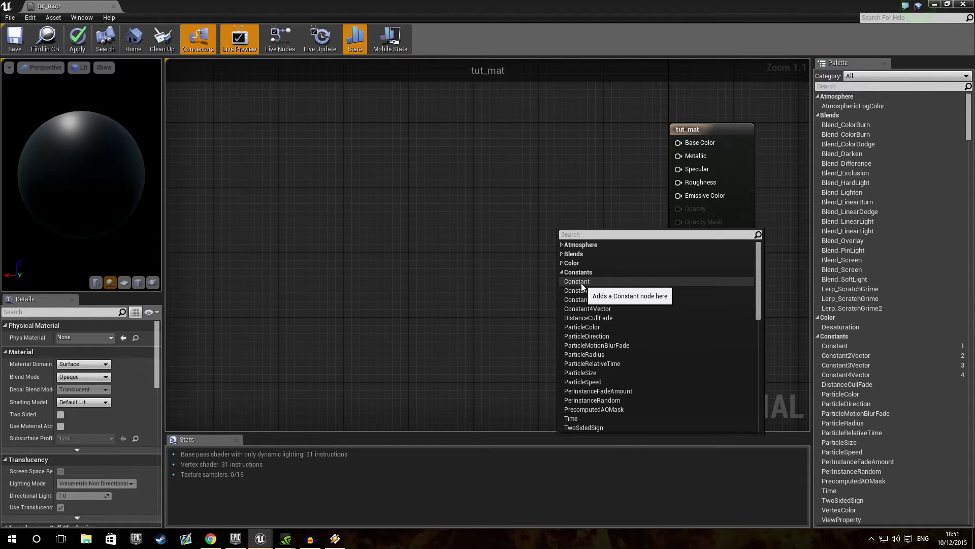
pyautogui.write('cons')
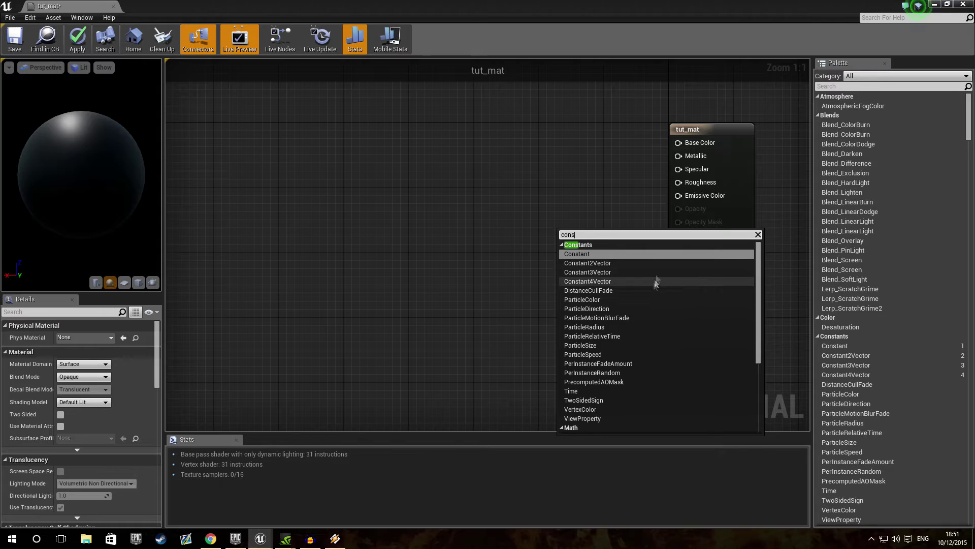
pyautogui.click(502, 272)
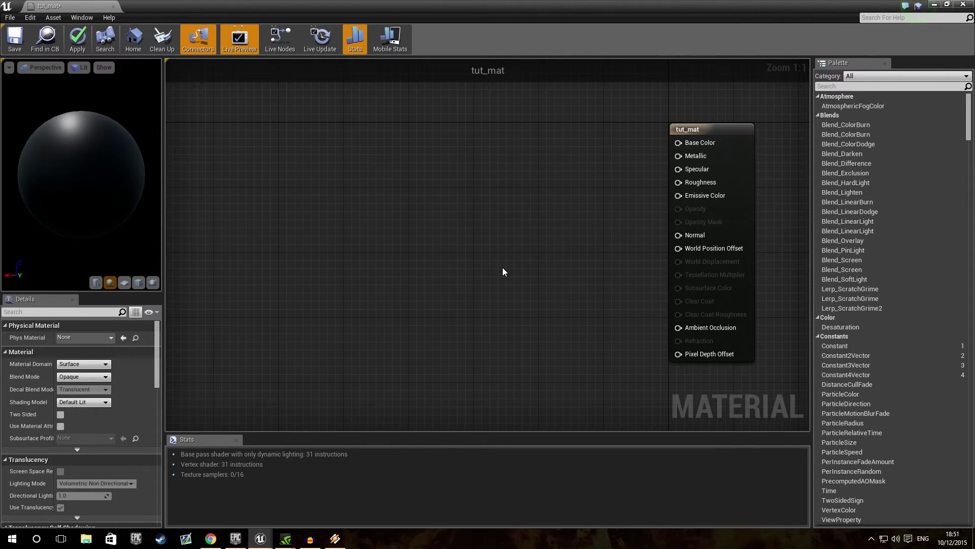
# Add a Constant node beside the material node, expand its preview and move it up near the Specular input.
pyautogui.click(502, 268)
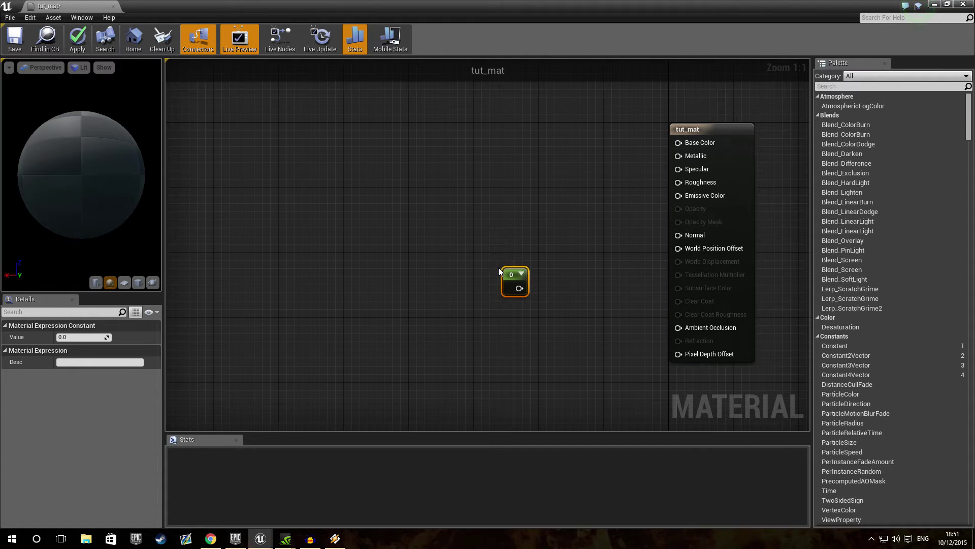
pyautogui.moveTo(511, 276); pyautogui.dragTo(515, 229)
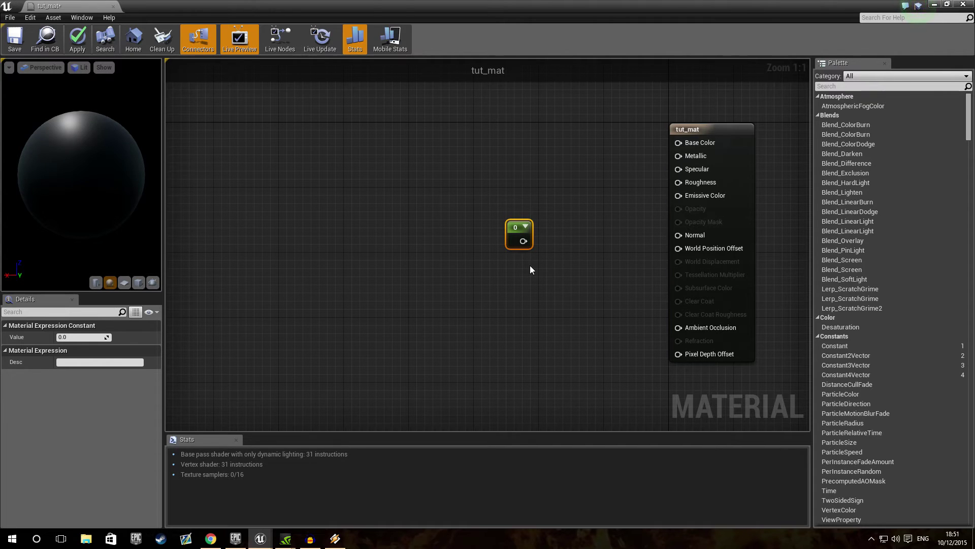
pyautogui.click(526, 225)
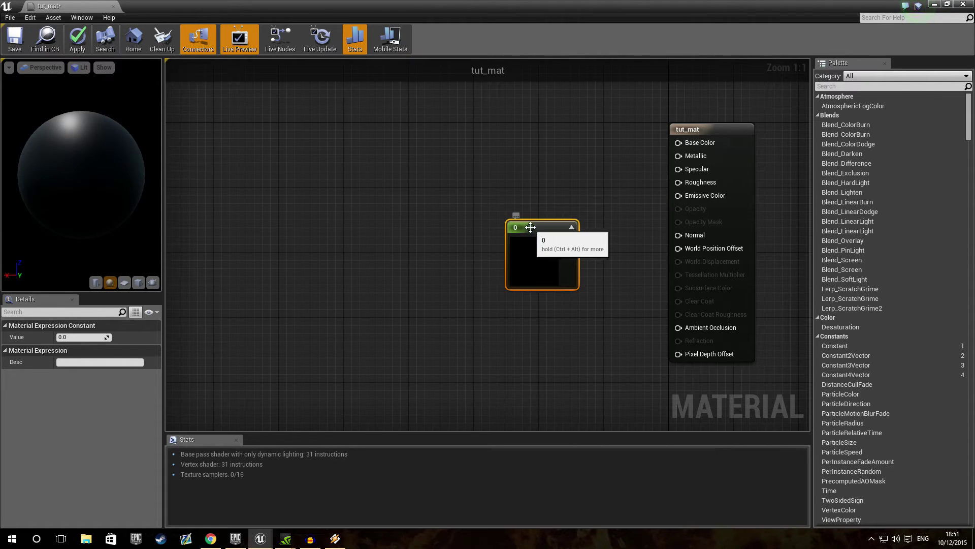
pyautogui.moveTo(529, 225); pyautogui.dragTo(539, 170)
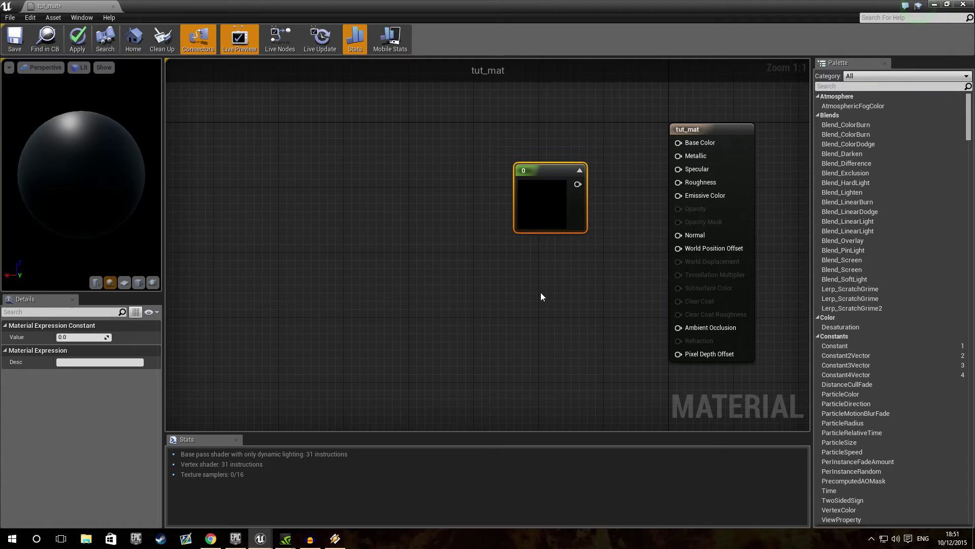
# Set the Constant node's value to 10, trying 1 first.
pyautogui.click(68, 338)
pyautogui.write('1')
pyautogui.press('Return')
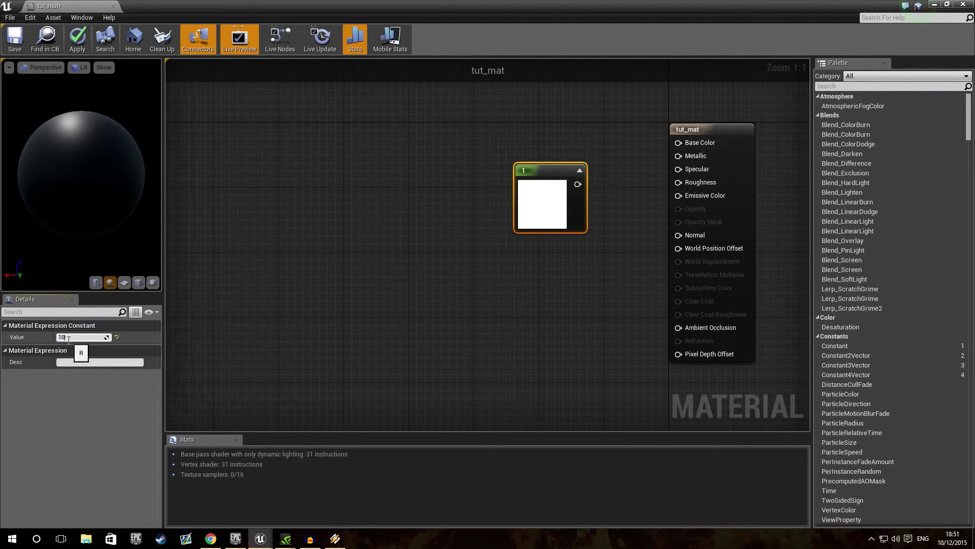
pyautogui.press('Return')
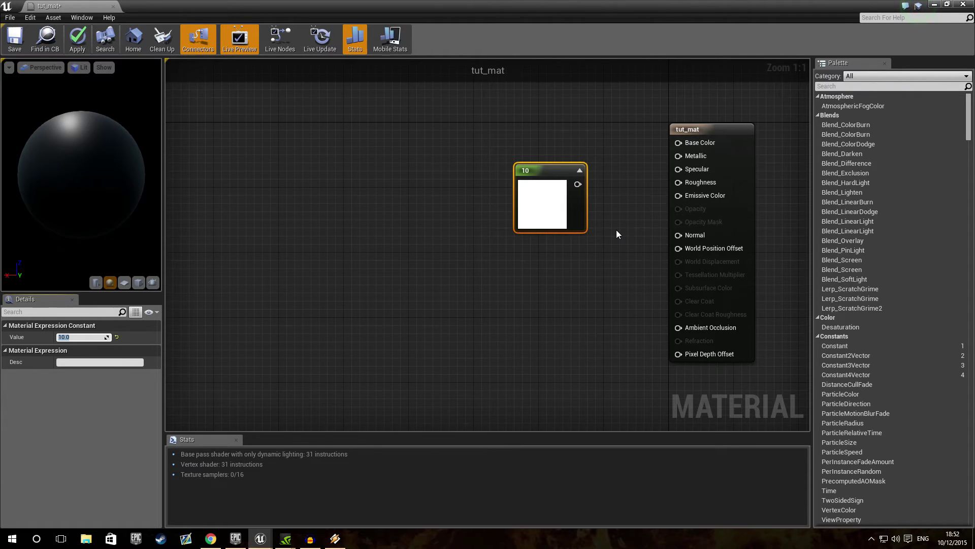
# Add a TextureSampleParameter2D node and place it above the Constant node, leaving free space between them and the material node.
pyautogui.moveTo(545, 165); pyautogui.dragTo(513, 286)
pyautogui.rightClick(505, 190)
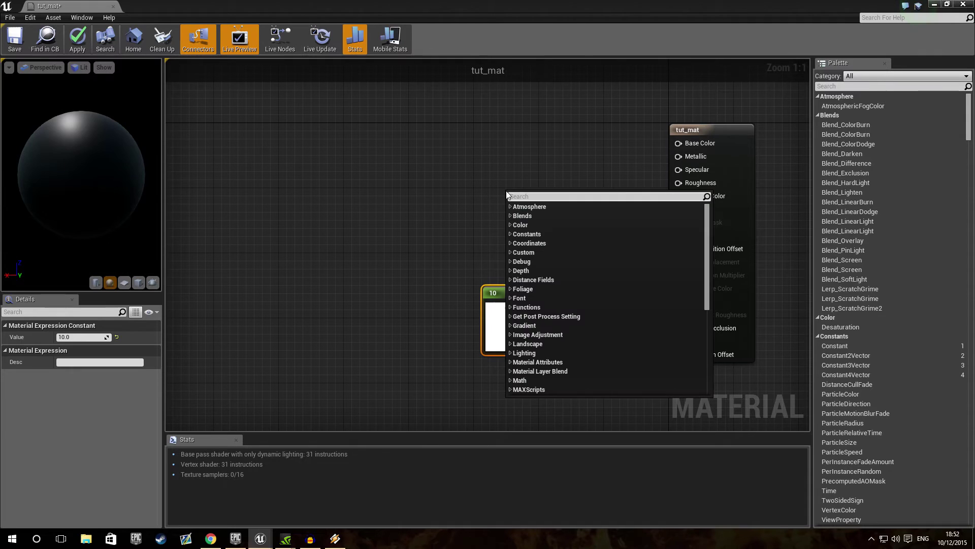
pyautogui.scroll(-10, 507, 195)
pyautogui.write('text')
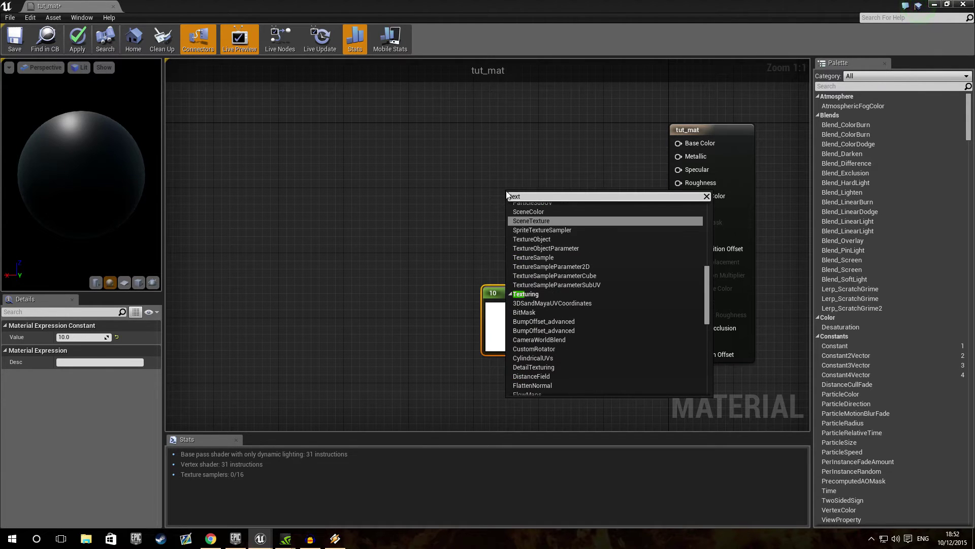
pyautogui.click(565, 267)
pyautogui.moveTo(669, 199); pyautogui.dragTo(549, 150)
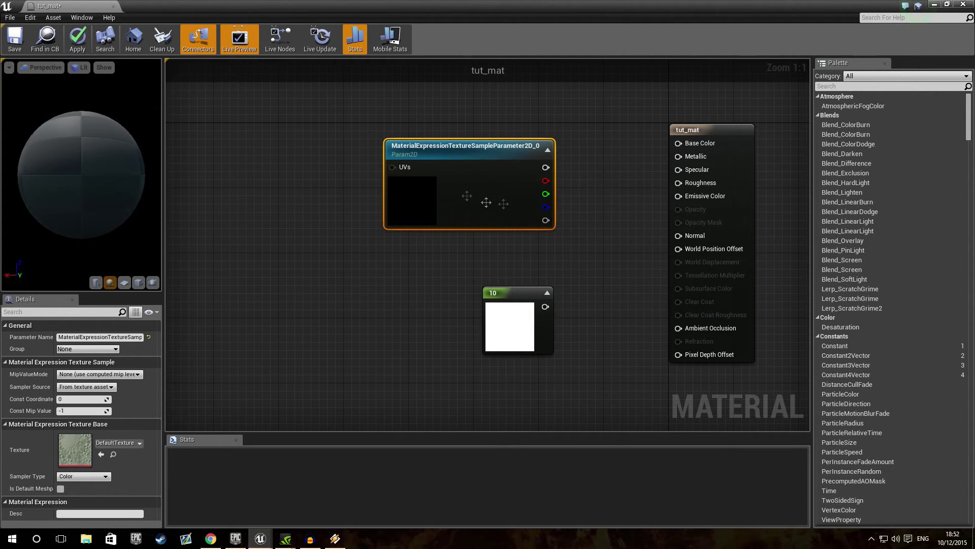
pyautogui.moveTo(447, 153); pyautogui.dragTo(325, 193)
pyautogui.moveTo(508, 294); pyautogui.dragTo(312, 341)
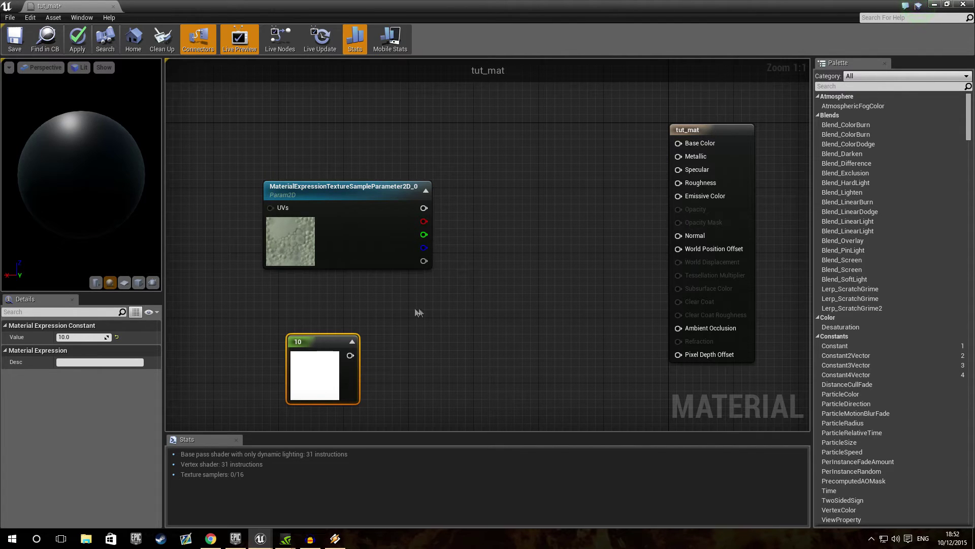
# Add a Multiply node between the texture parameter and the material node, and connect the texture's combined color output to input A.
pyautogui.rightClick(469, 285)
pyautogui.write('multi')
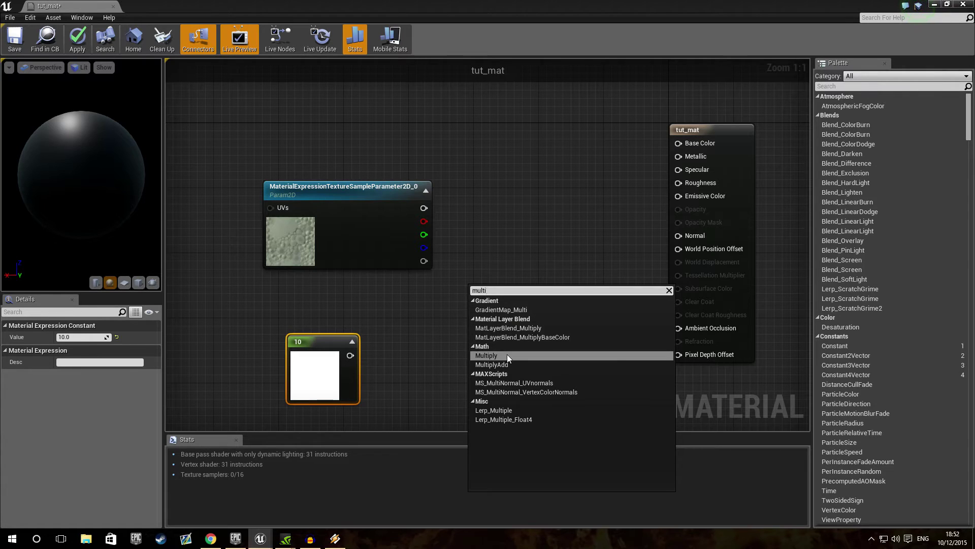
pyautogui.click(507, 356)
pyautogui.moveTo(495, 307); pyautogui.dragTo(509, 253)
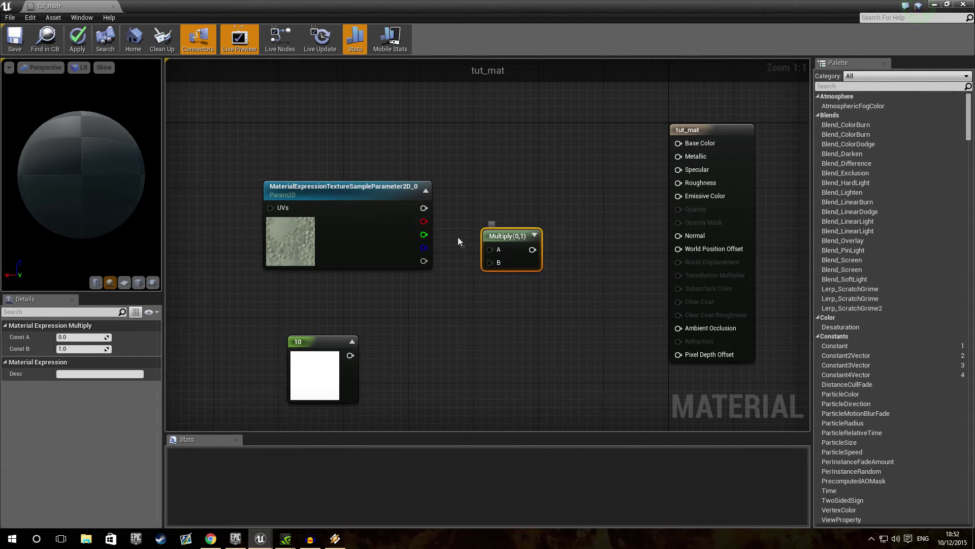
pyautogui.moveTo(424, 208); pyautogui.dragTo(491, 253)
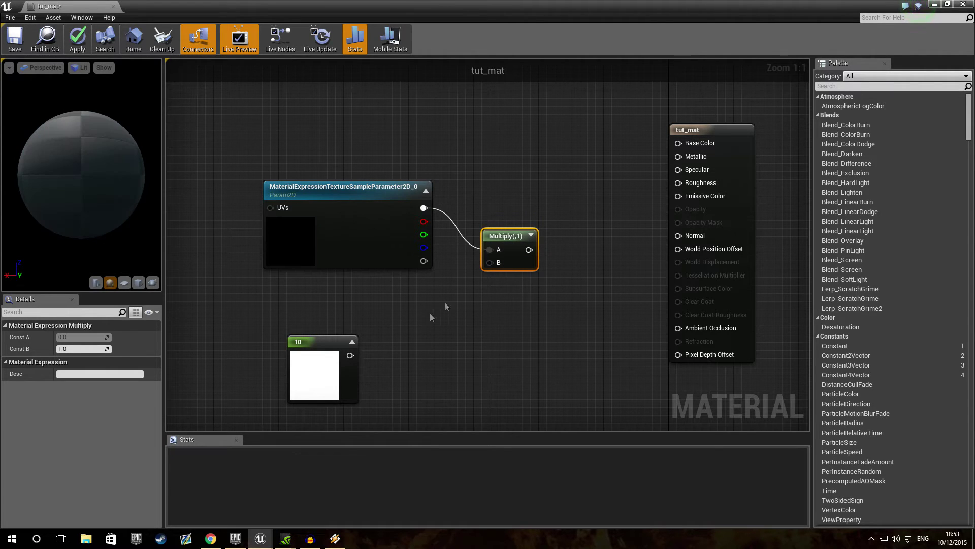
# Connect the Constant node to the Multiply node's B input and the Multiply output to the material's Specular input.
pyautogui.moveTo(351, 356); pyautogui.dragTo(490, 263)
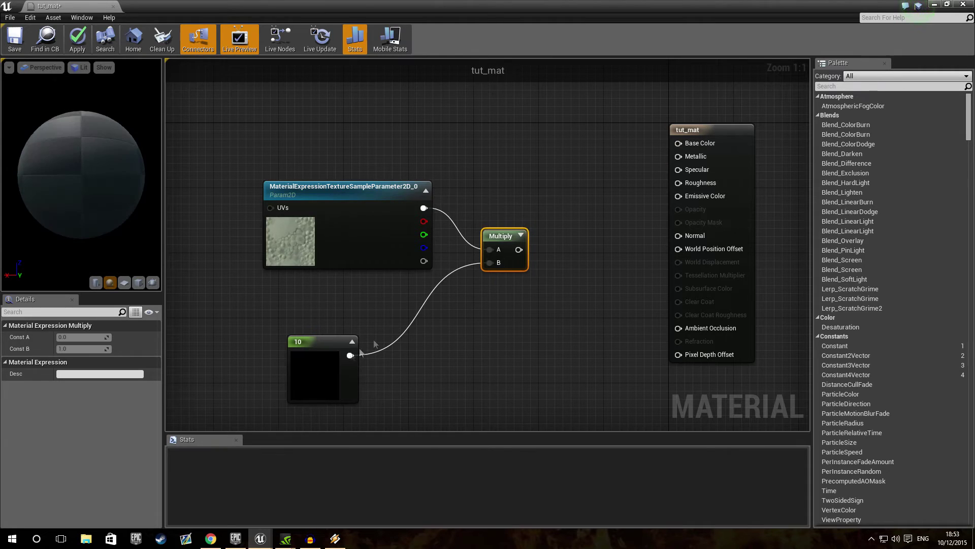
pyautogui.moveTo(519, 249); pyautogui.dragTo(682, 172)
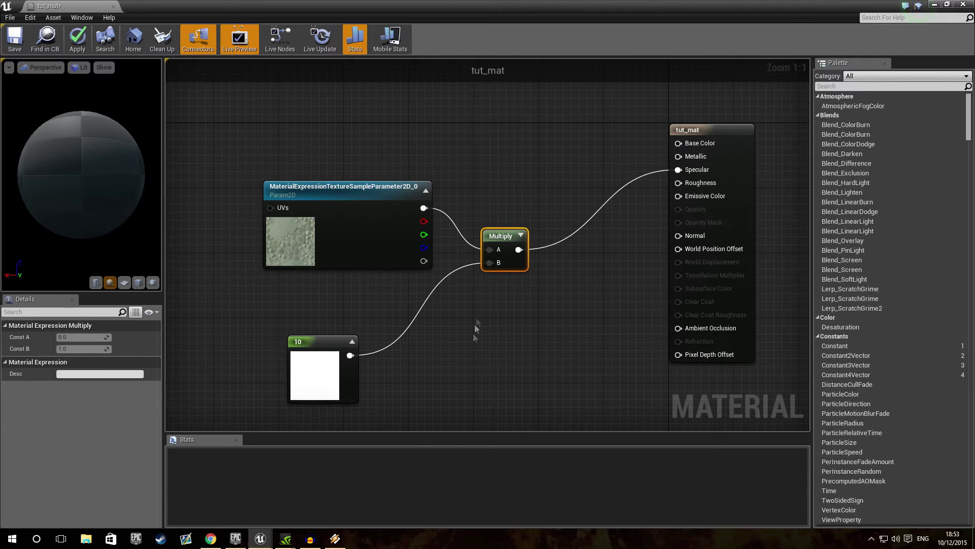
# Set the value of the Constant node feeding the Multiply node to 100.
pyautogui.click(322, 340)
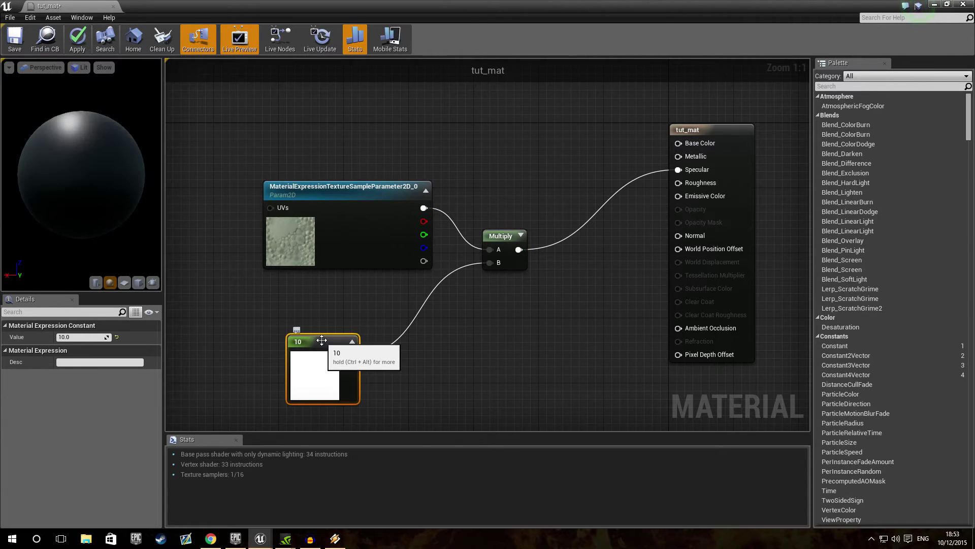
pyautogui.click(85, 336)
pyautogui.write('100')
pyautogui.press('Return')
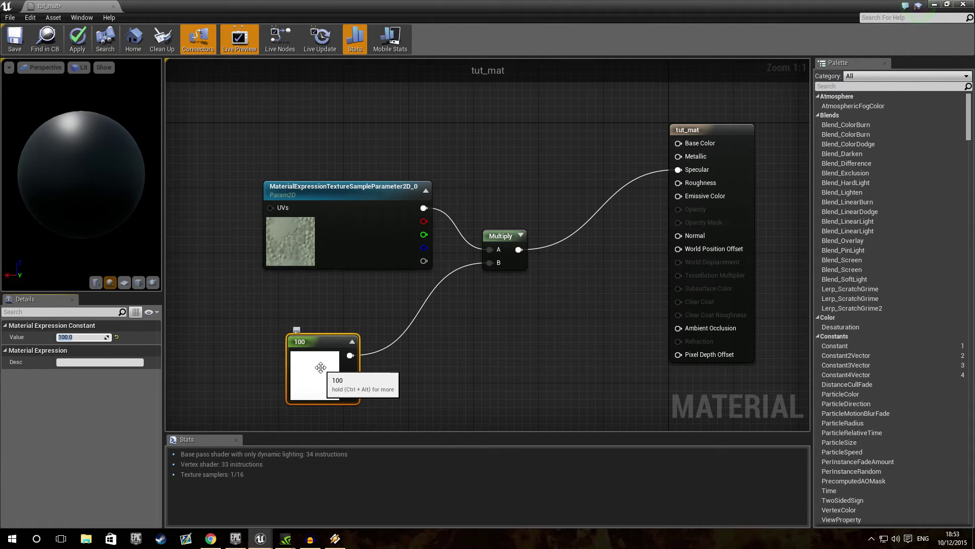
# Delete the texture, Constant and Multiply nodes and place a Constant3Vector node beside the material's Base Color input.
pyautogui.moveTo(255, 171); pyautogui.dragTo(549, 389)
pyautogui.press('Delete')
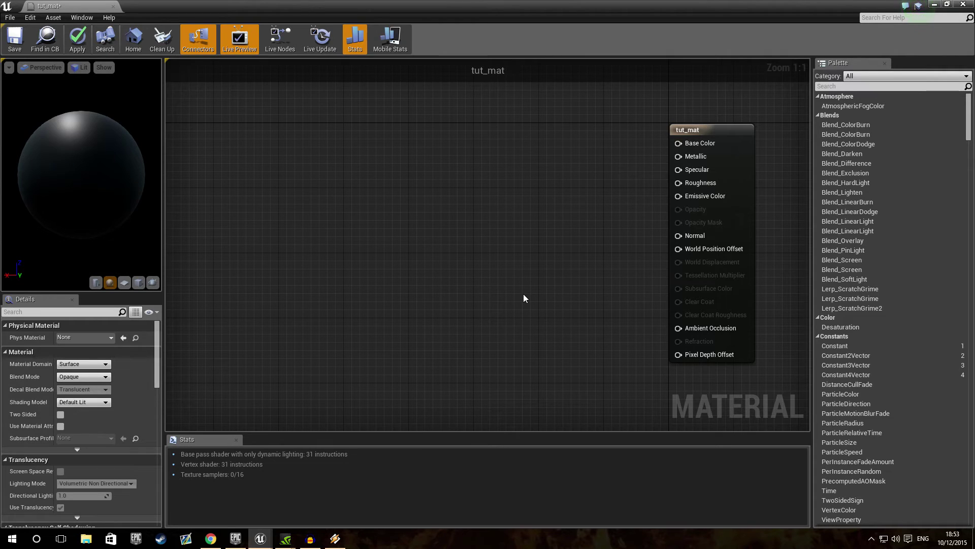
pyautogui.press('3')
pyautogui.click(523, 293)
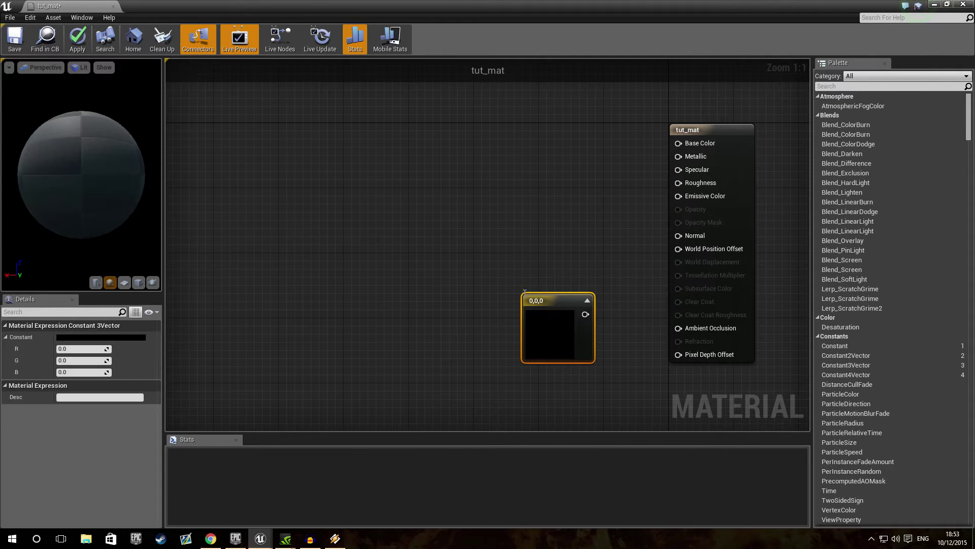
pyautogui.moveTo(546, 306); pyautogui.dragTo(538, 151)
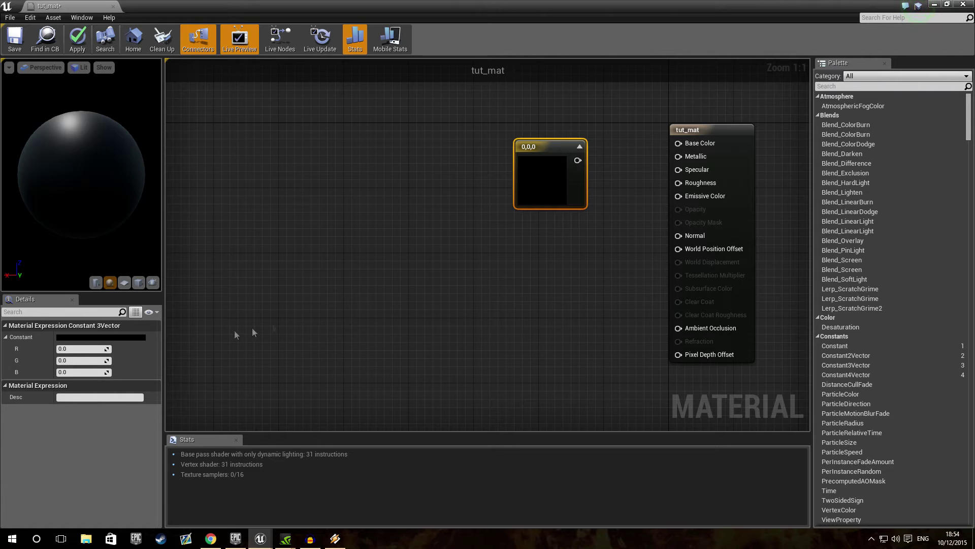
# Set the R value of the Constant3Vector node to 255.
pyautogui.click(77, 348)
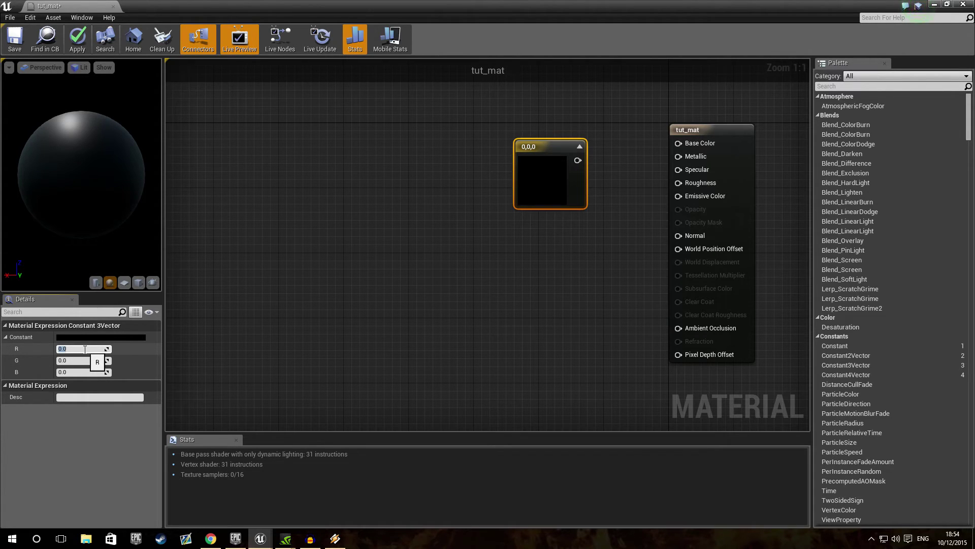
pyautogui.write('255')
pyautogui.press('Return')
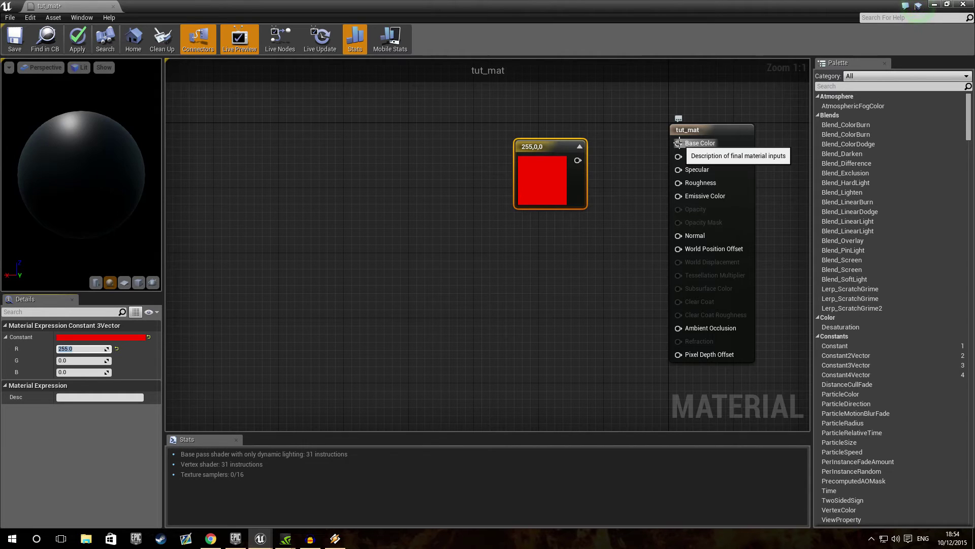
# Connect the red Constant3Vector node to Base Color and line the node up with that input.
pyautogui.moveTo(679, 143); pyautogui.dragTo(578, 160)
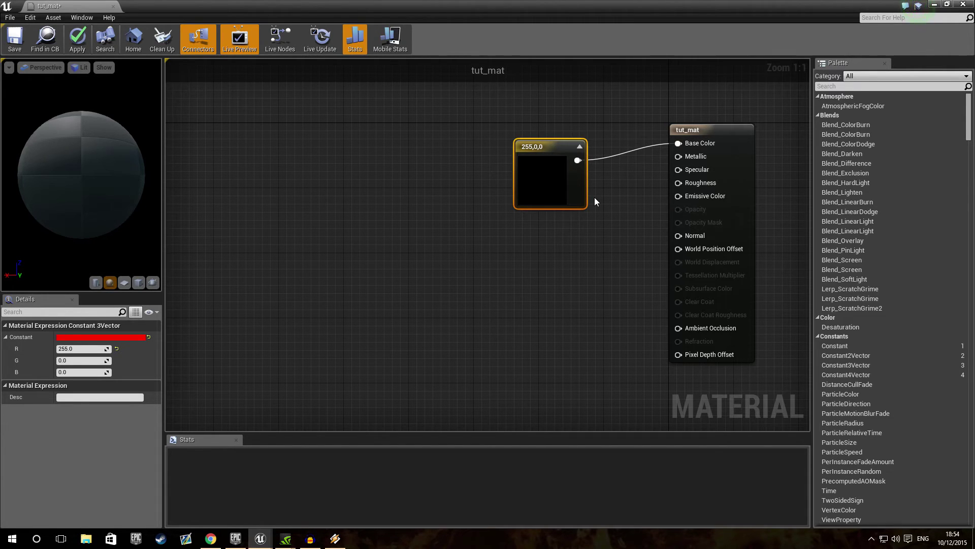
pyautogui.moveTo(64, 154)
pyautogui.mouseDown()
pyautogui.moveTo(97, 155)
pyautogui.moveTo(64, 154)
pyautogui.mouseUp()
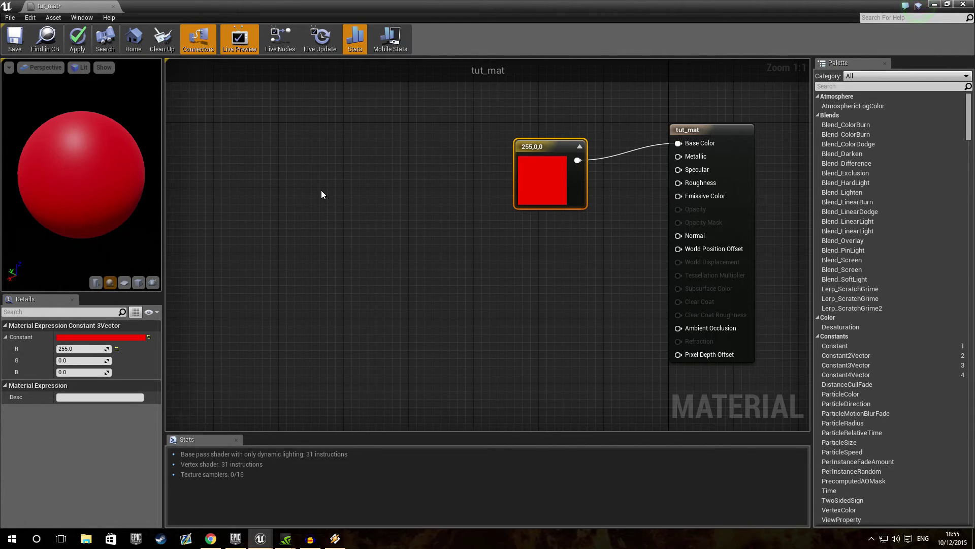
pyautogui.moveTo(545, 148); pyautogui.dragTo(545, 132)
pyautogui.click(542, 231)
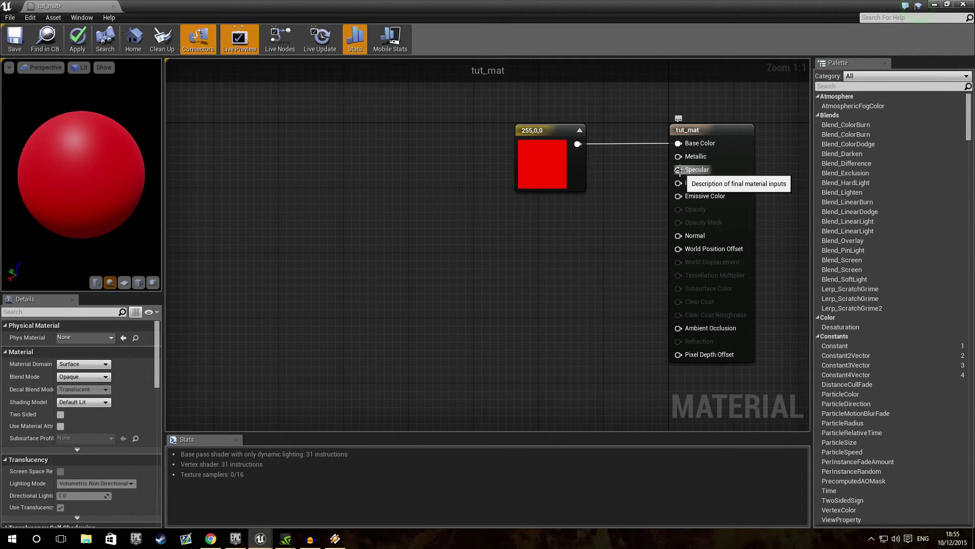
# Add a Constant node connected to Specular, place it below the red color node and inspect the preview sphere.
pyautogui.moveTo(678, 169); pyautogui.dragTo(584, 245)
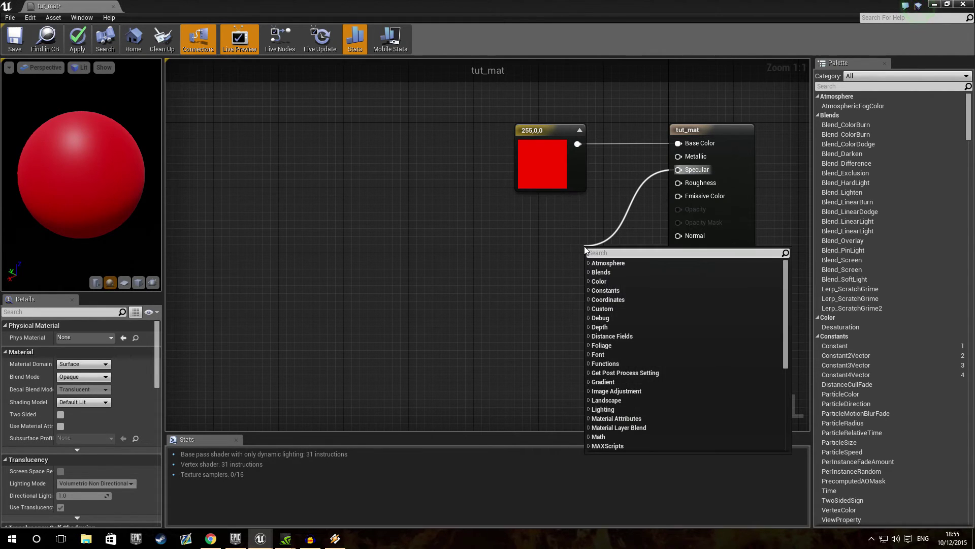
pyautogui.write('cons')
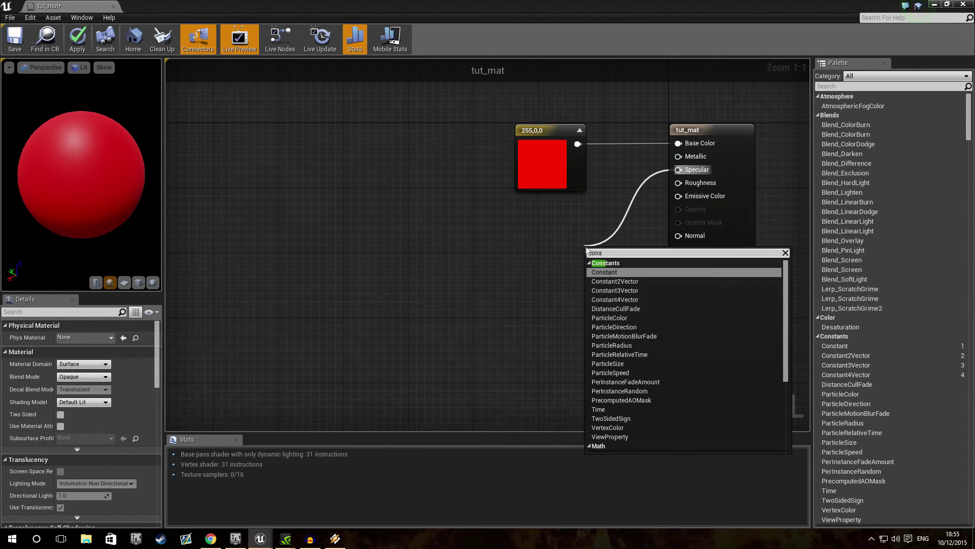
pyautogui.click(610, 269)
pyautogui.moveTo(594, 254); pyautogui.dragTo(550, 242)
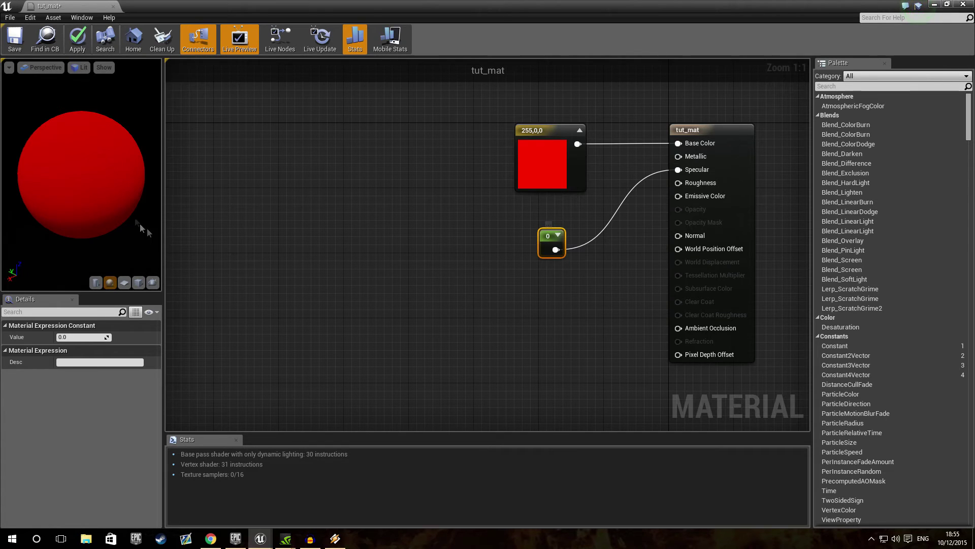
pyautogui.moveTo(81, 173)
pyautogui.mouseDown()
pyautogui.moveTo(82, 163)
pyautogui.moveTo(82, 193)
pyautogui.moveTo(83, 147)
pyautogui.moveTo(82, 178)
pyautogui.moveTo(83, 167)
pyautogui.mouseUp()
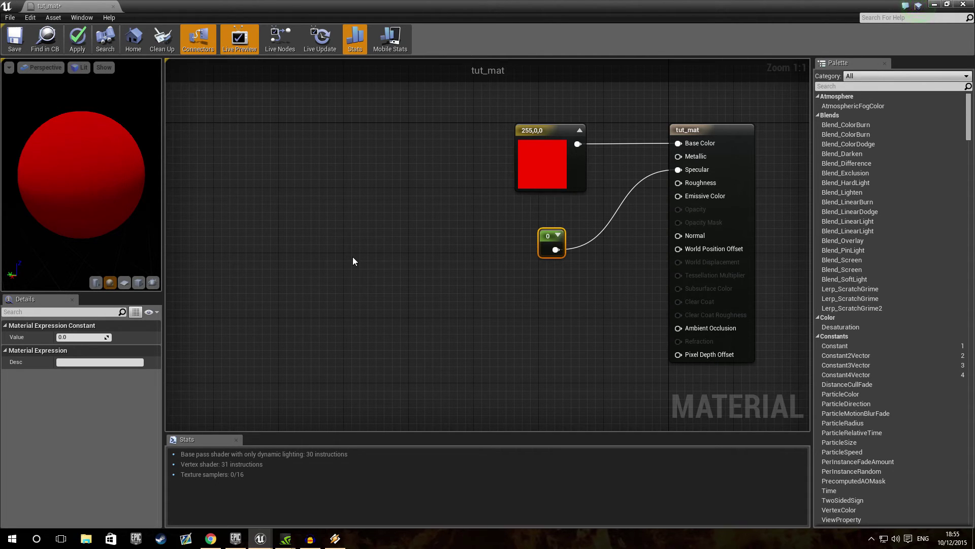
# Set the specular Constant's value to 100 and inspect the highlight on the preview sphere.
pyautogui.click(76, 337)
pyautogui.write('10')
pyautogui.press('Return')
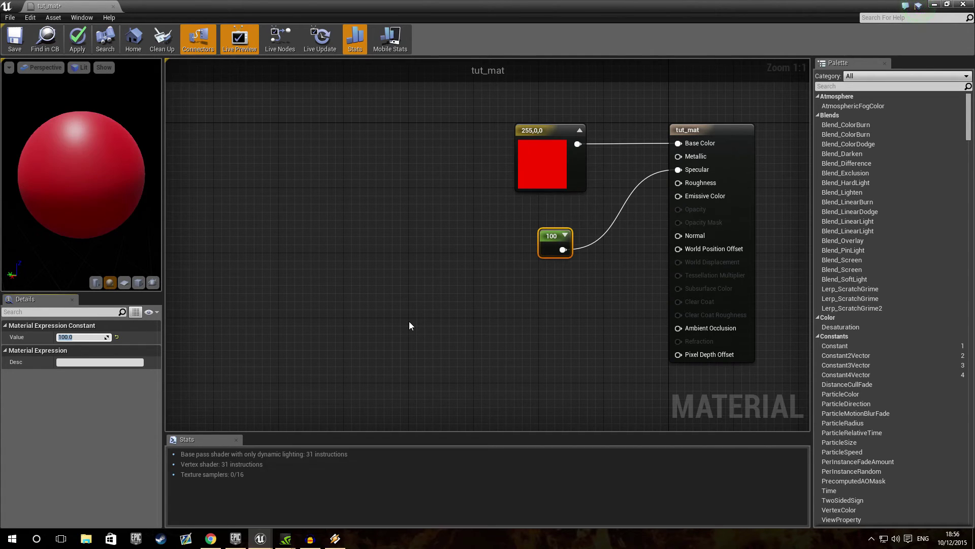
pyautogui.moveTo(106, 181)
pyautogui.mouseDown()
pyautogui.moveTo(107, 208)
pyautogui.moveTo(88, 136)
pyautogui.moveTo(87, 162)
pyautogui.mouseUp()
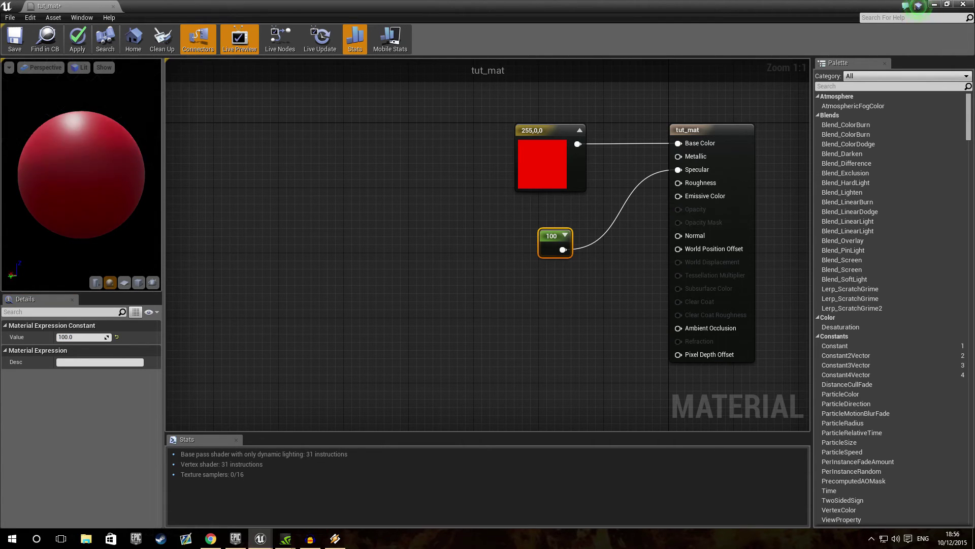
# Preview the material on the plane and cube shapes, orbiting around them to examine the specular reflection.
pyautogui.click(139, 283)
pyautogui.click(124, 283)
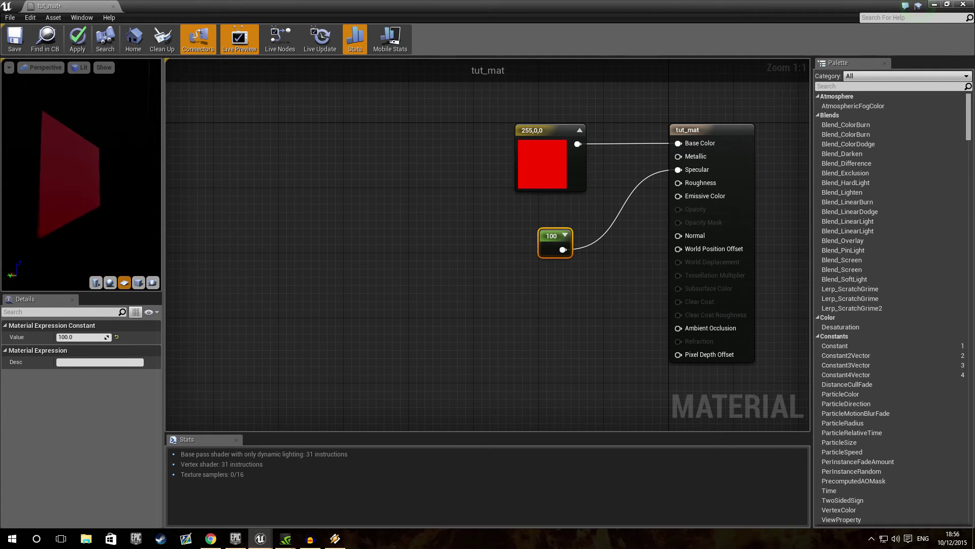
pyautogui.moveTo(81, 172); pyautogui.dragTo(100, 207)
pyautogui.click(139, 283)
pyautogui.moveTo(84, 158)
pyautogui.mouseDown()
pyautogui.moveTo(86, 170)
pyautogui.moveTo(112, 157)
pyautogui.moveTo(120, 167)
pyautogui.moveTo(115, 178)
pyautogui.moveTo(89, 160)
pyautogui.mouseUp()
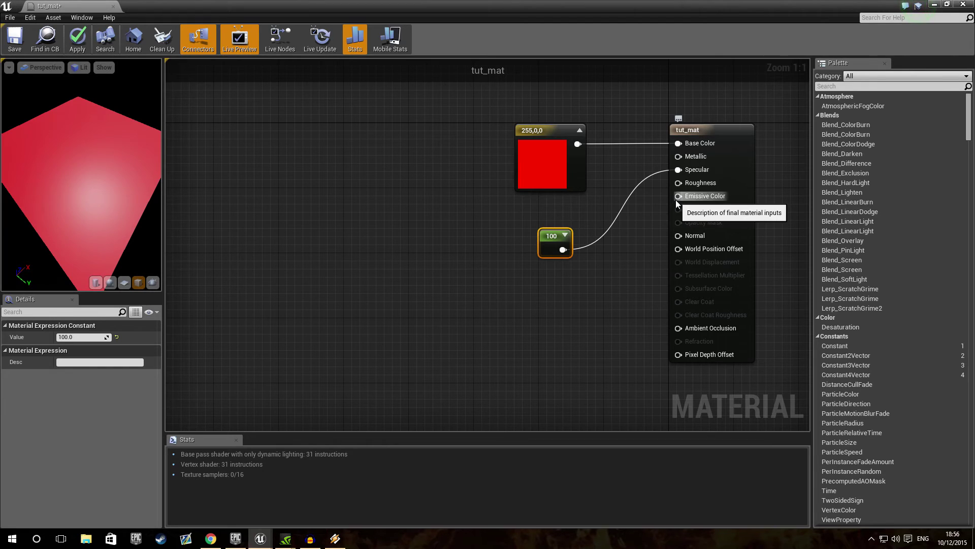
# Move the specular Constant node up directly beneath the red color node and switch the preview shape back to the sphere.
pyautogui.moveTo(552, 237); pyautogui.dragTo(543, 206)
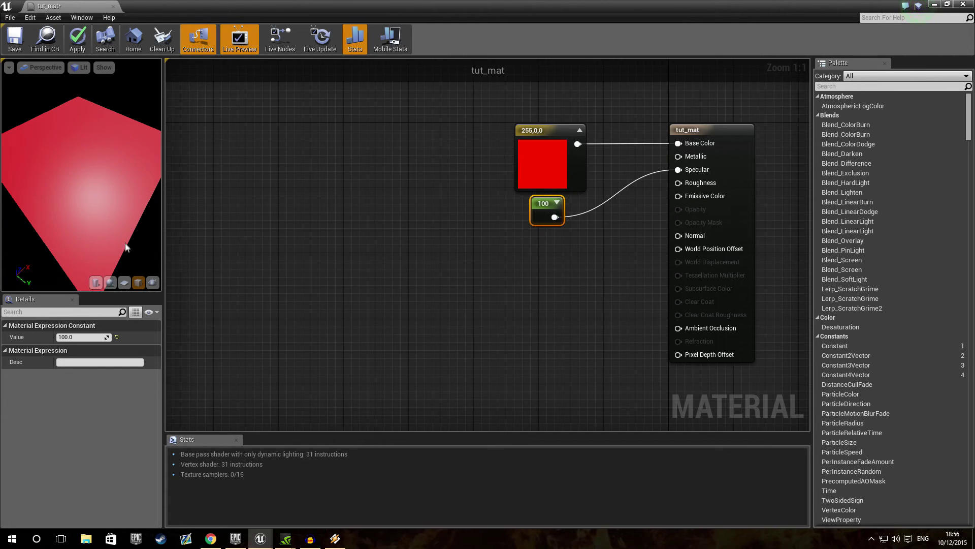
pyautogui.click(110, 282)
pyautogui.moveTo(80, 170)
pyautogui.mouseDown()
pyautogui.moveTo(109, 166)
pyautogui.moveTo(80, 170)
pyautogui.mouseUp()
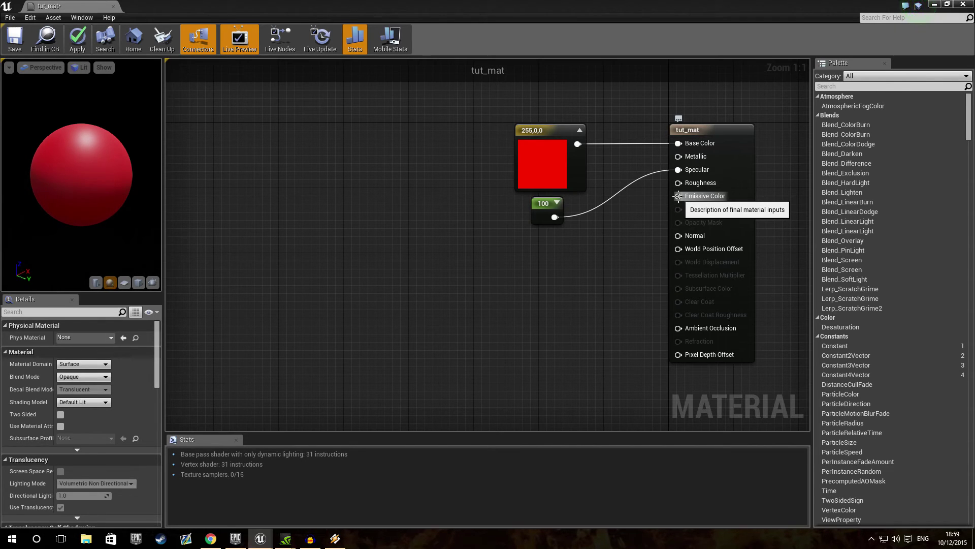
# Add a Constant node connected to the material's Emissive Color input.
pyautogui.moveTo(679, 196); pyautogui.dragTo(546, 261)
pyautogui.write('cons')
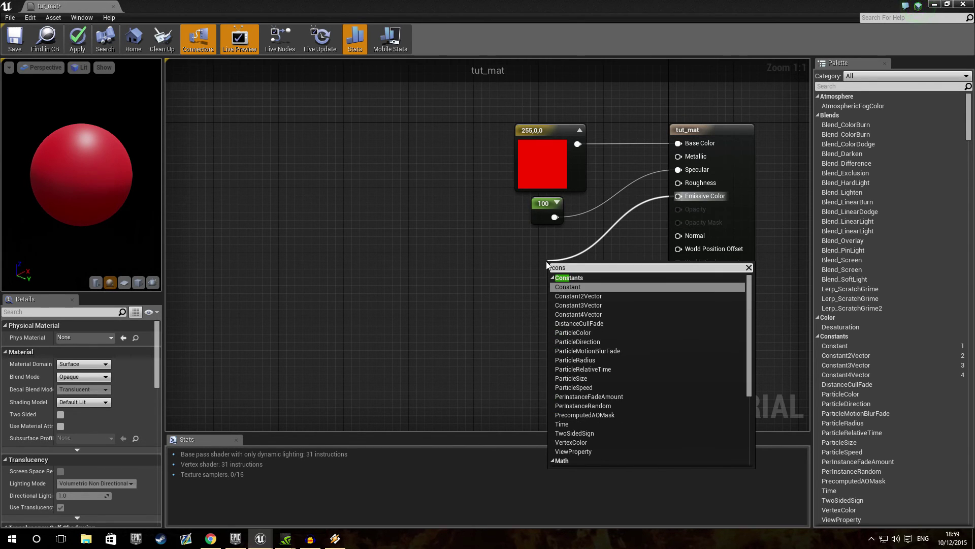
pyautogui.click(589, 286)
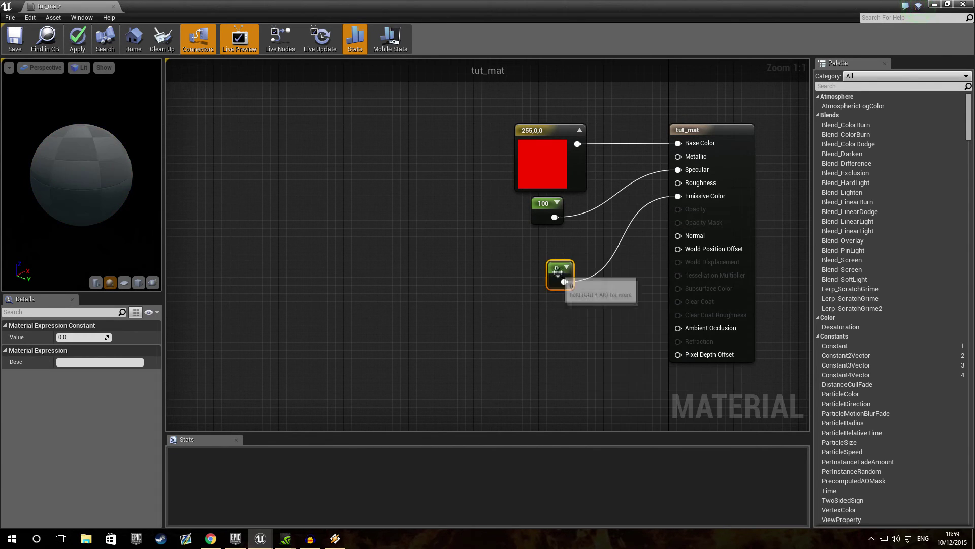
# Set the emissive Constant's value to 10, align it beneath the specular Constant and inspect the glow in the preview.
pyautogui.click(80, 337)
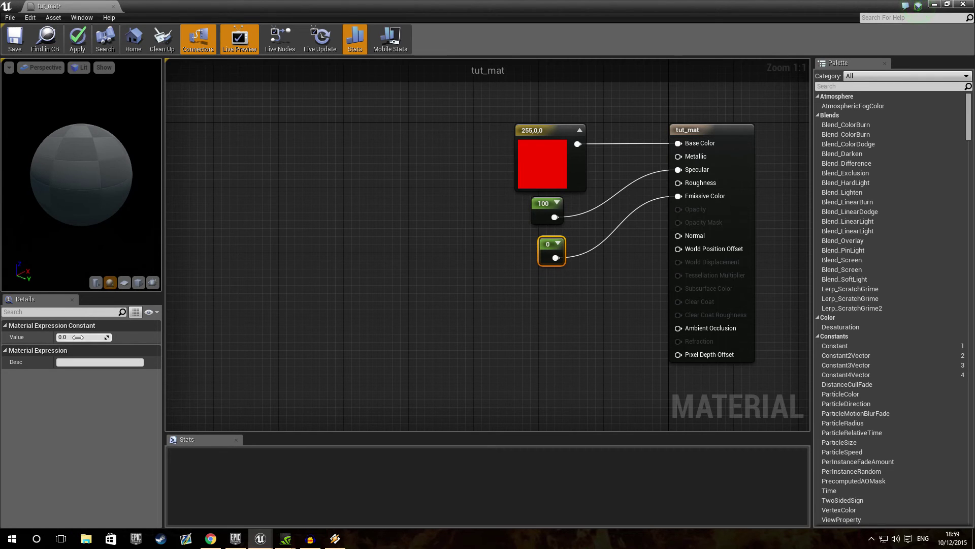
pyautogui.write('10')
pyautogui.press('Return')
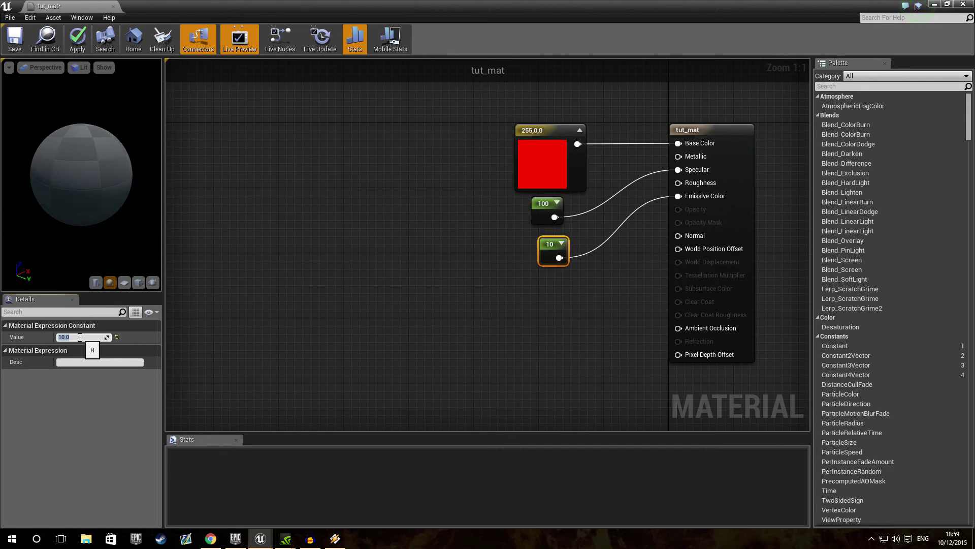
pyautogui.moveTo(548, 247); pyautogui.dragTo(540, 247)
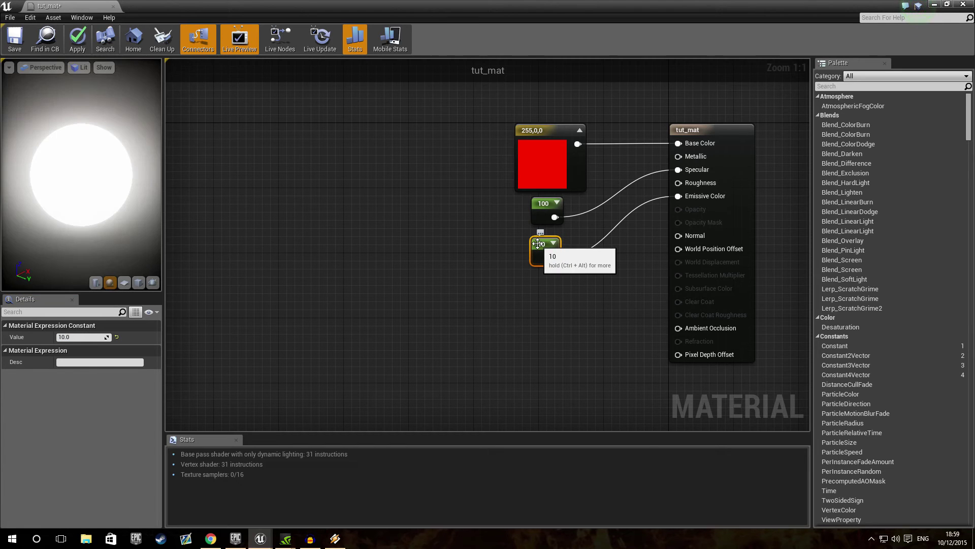
pyautogui.moveTo(90, 177); pyautogui.dragTo(71, 190)
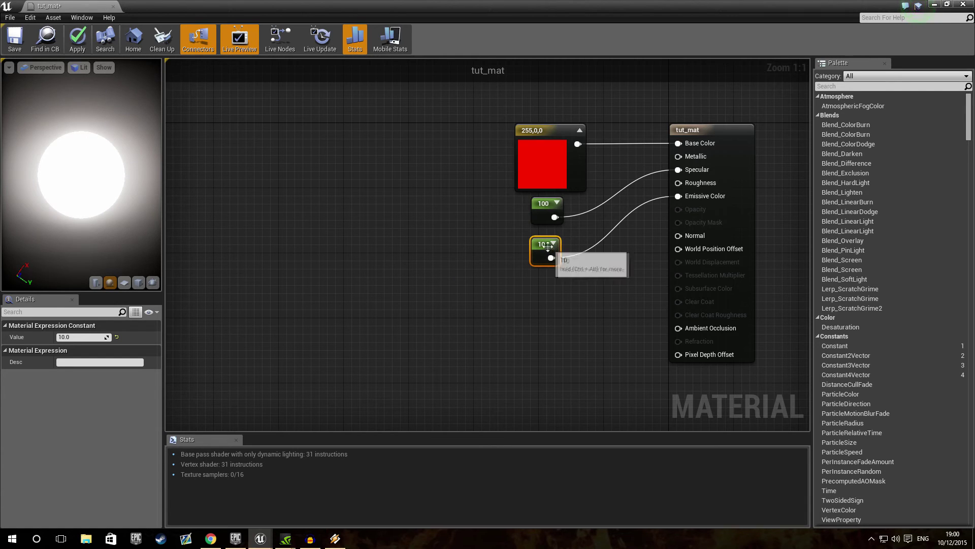
# Delete the emissive Constant, connect the red Constant3Vector node to Emissive Color instead and inspect the glow in the preview.
pyautogui.press('Delete')
pyautogui.moveTo(578, 144); pyautogui.dragTo(680, 200)
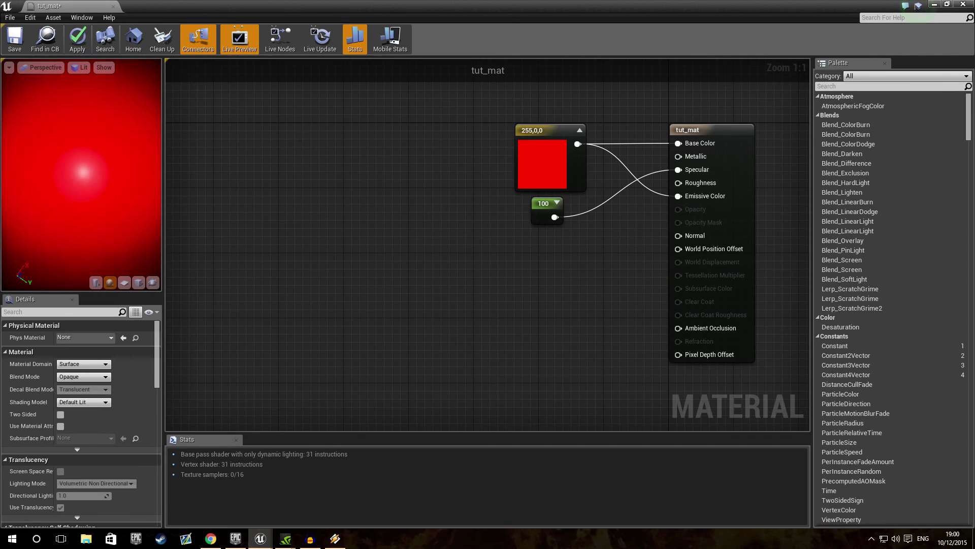
pyautogui.moveTo(81, 176); pyautogui.dragTo(114, 163)
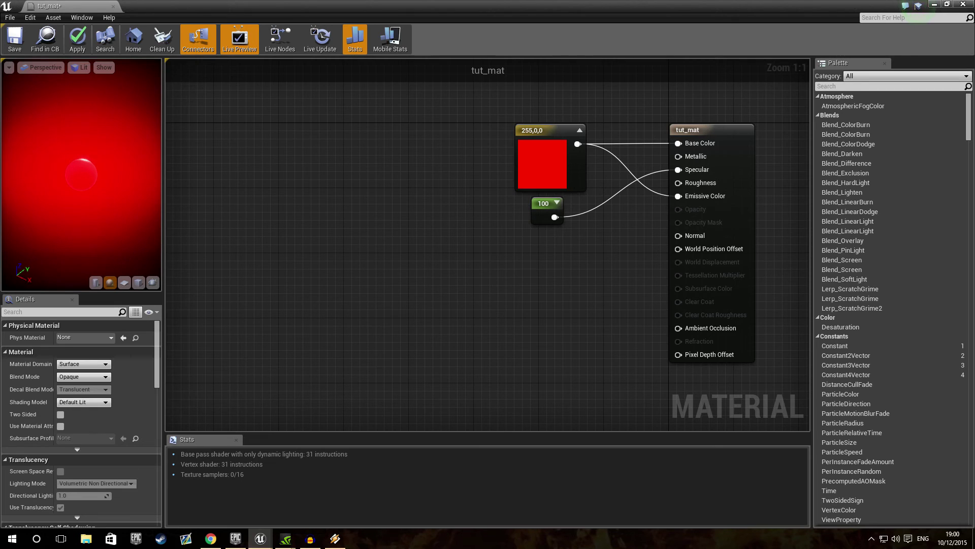
# Apply the material changes, save tut_mat and close its material editor.
pyautogui.click(78, 44)
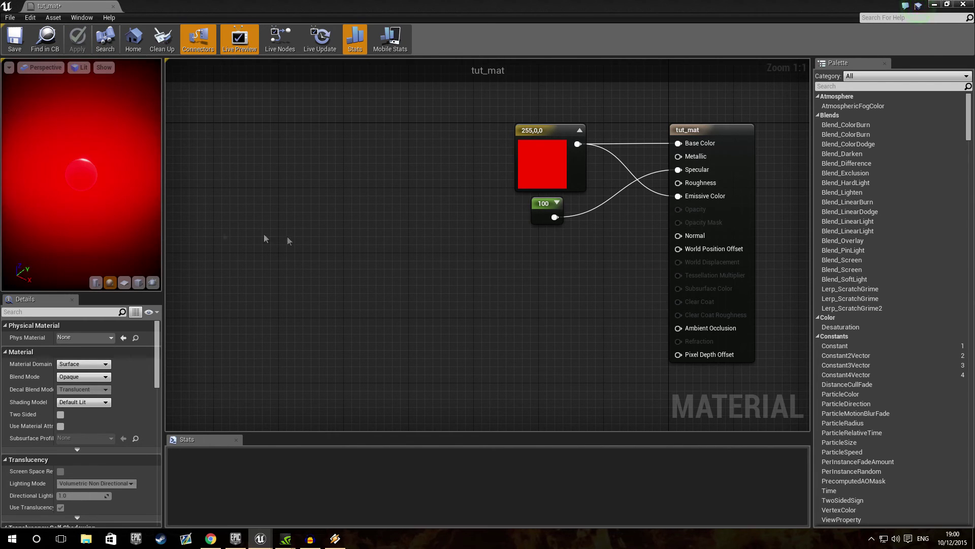
pyautogui.click(15, 50)
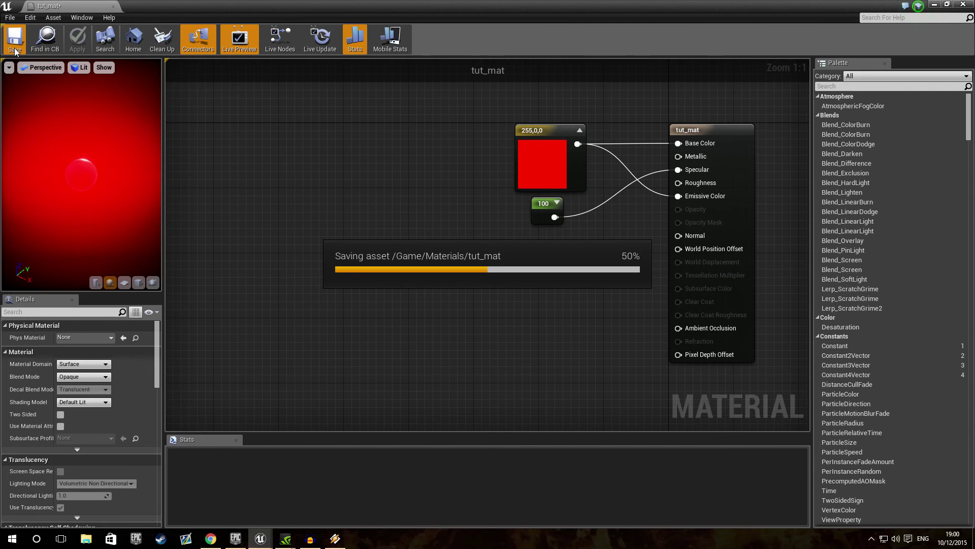
pyautogui.click(113, 6)
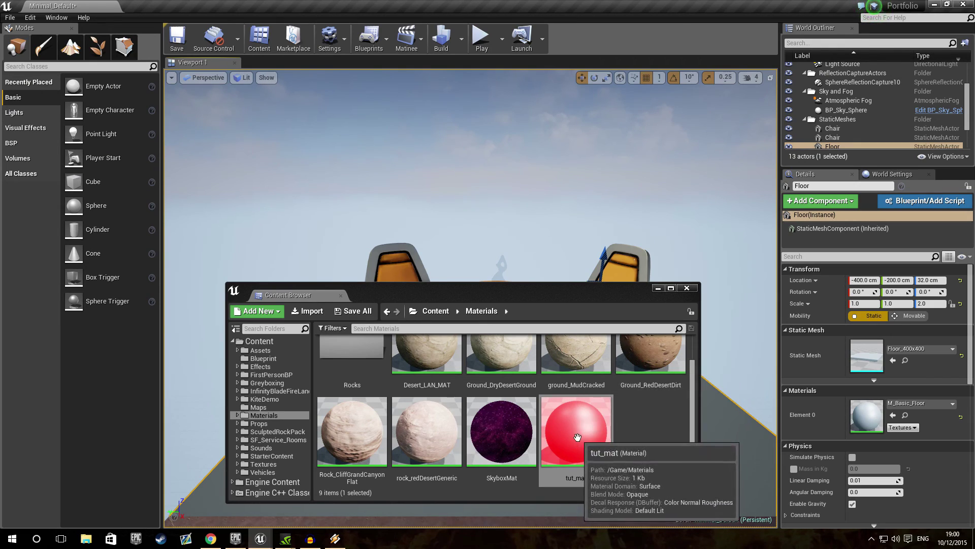
# Move the Content Browser clear of the level view and bring the open floor beside the chairs into view.
pyautogui.moveTo(551, 292); pyautogui.dragTo(357, 303)
pyautogui.moveTo(457, 203); pyautogui.dragTo(457, 203, button='right')
pyautogui.moveTo(590, 364); pyautogui.dragTo(589, 364, button='right')
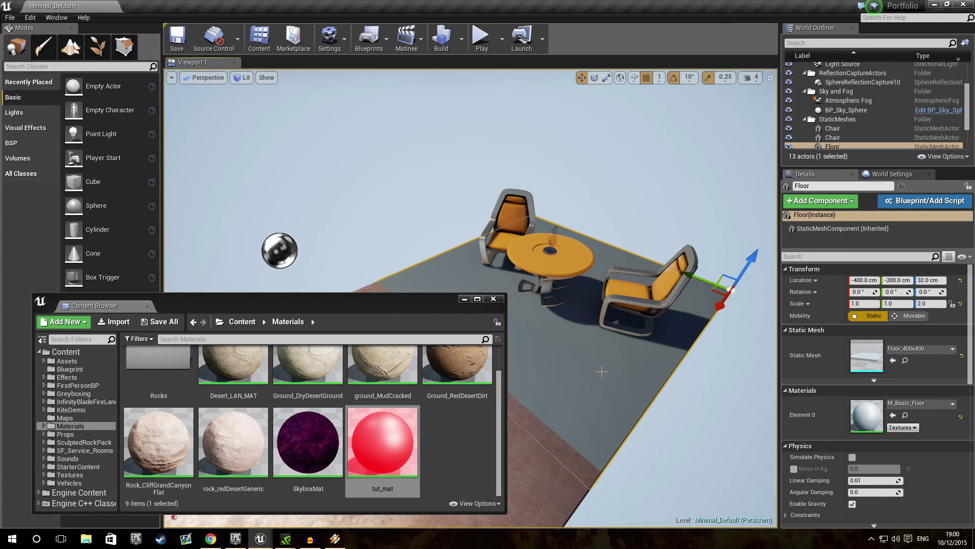
pyautogui.moveTo(562, 380); pyautogui.dragTo(561, 379, button='right')
pyautogui.moveTo(254, 299); pyautogui.dragTo(214, 402)
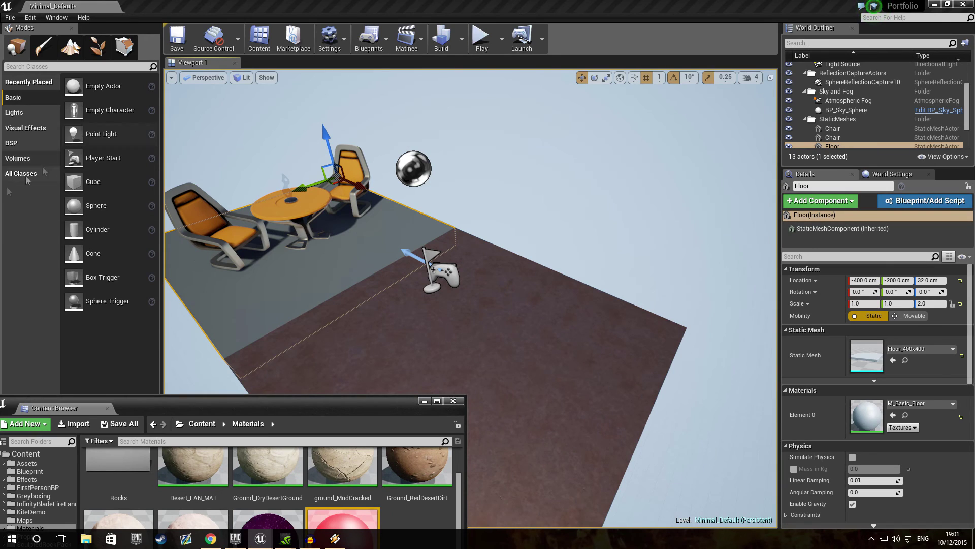
# Place a BSP box brush with the selected tut_mat material on the open floor beside the chairs and minimise the Content Browser.
pyautogui.click(21, 144)
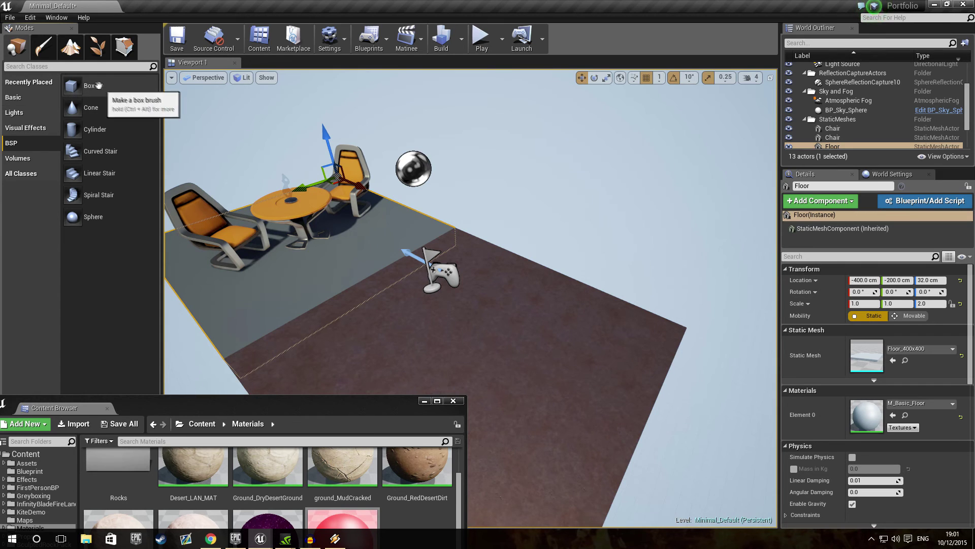
pyautogui.moveTo(97, 85)
pyautogui.mouseDown()
pyautogui.moveTo(168, 127)
pyautogui.moveTo(239, 147)
pyautogui.moveTo(435, 302)
pyautogui.moveTo(525, 359)
pyautogui.moveTo(534, 336)
pyautogui.mouseUp()
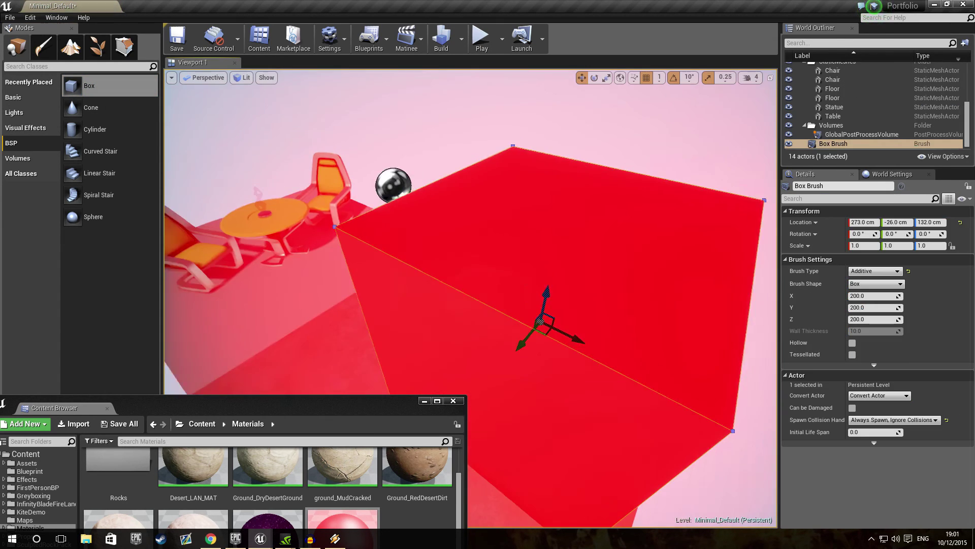
pyautogui.moveTo(419, 334); pyautogui.dragTo(347, 424, button='right')
pyautogui.moveTo(316, 406); pyautogui.dragTo(307, 316)
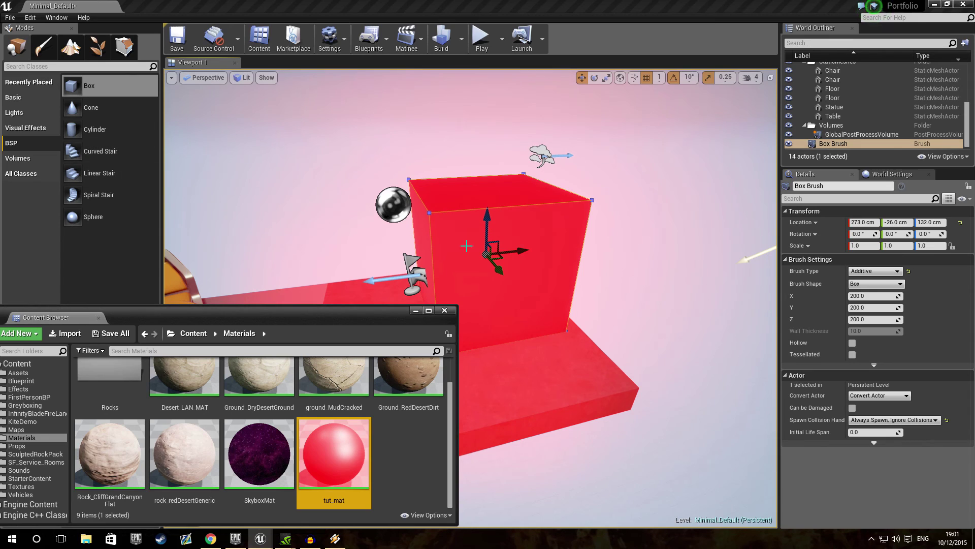
pyautogui.click(416, 310)
# Deselect the box brush and examine its glow in game view with the editor icons hidden.
pyautogui.moveTo(426, 311)
pyautogui.mouseDown(button='right')
pyautogui.moveTo(397, 335)
pyautogui.moveTo(574, 328)
pyautogui.moveTo(600, 331)
pyautogui.moveTo(620, 348)
pyautogui.mouseUp(button='right')
pyautogui.press('Escape')
pyautogui.press('g')
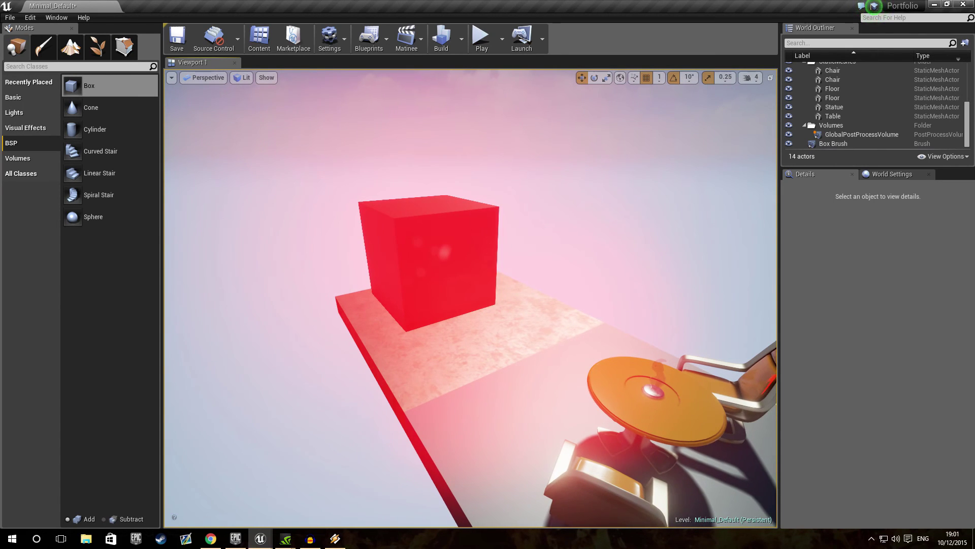
# Leave game view and move the Player Start away from the box along the X axis to -13 cm.
pyautogui.press('g')
pyautogui.click(472, 275)
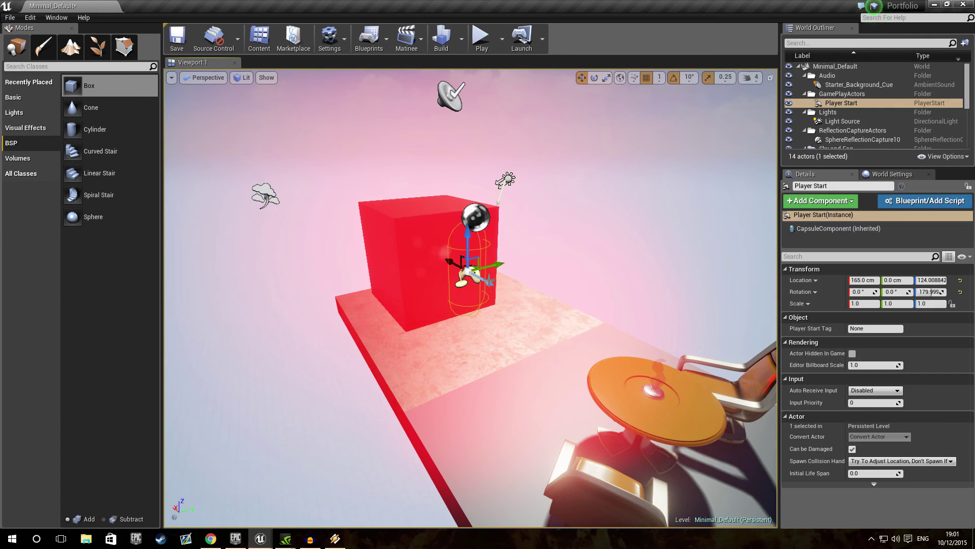
pyautogui.moveTo(461, 271); pyautogui.dragTo(512, 302)
pyautogui.moveTo(512, 303); pyautogui.dragTo(574, 304, button='right')
# Play the level in the viewport, fly around the red box to examine its glow and reflections from several sides, and end the session.
pyautogui.click(482, 39)
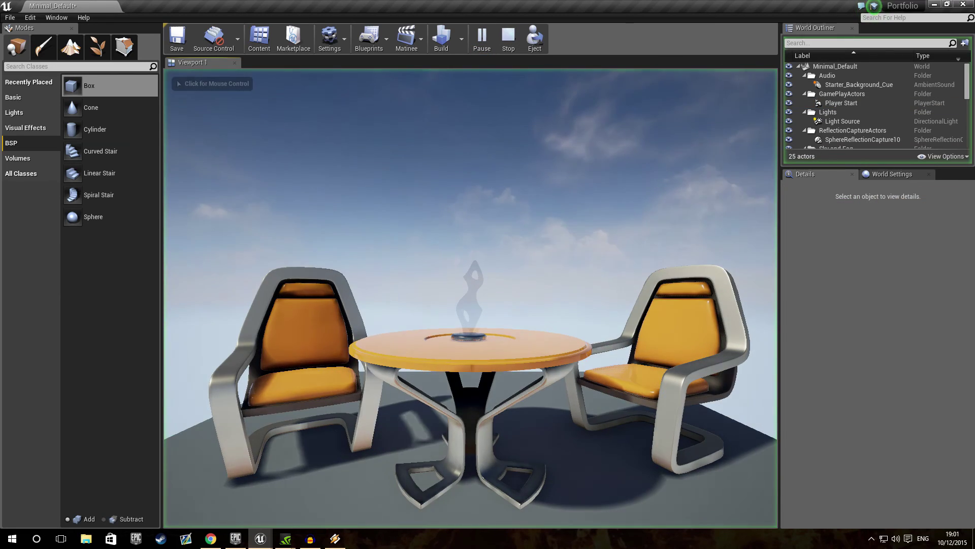
pyautogui.click(470, 298)
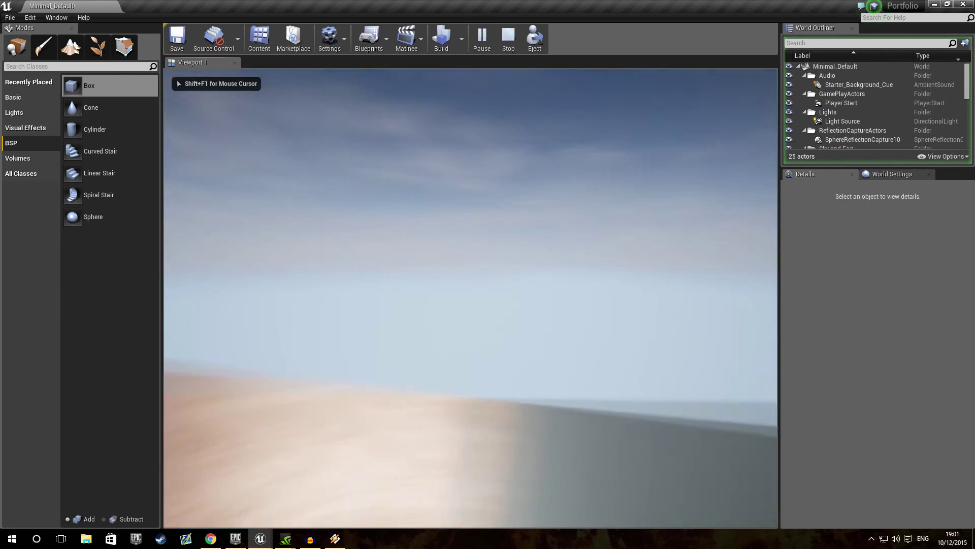
pyautogui.press('w')
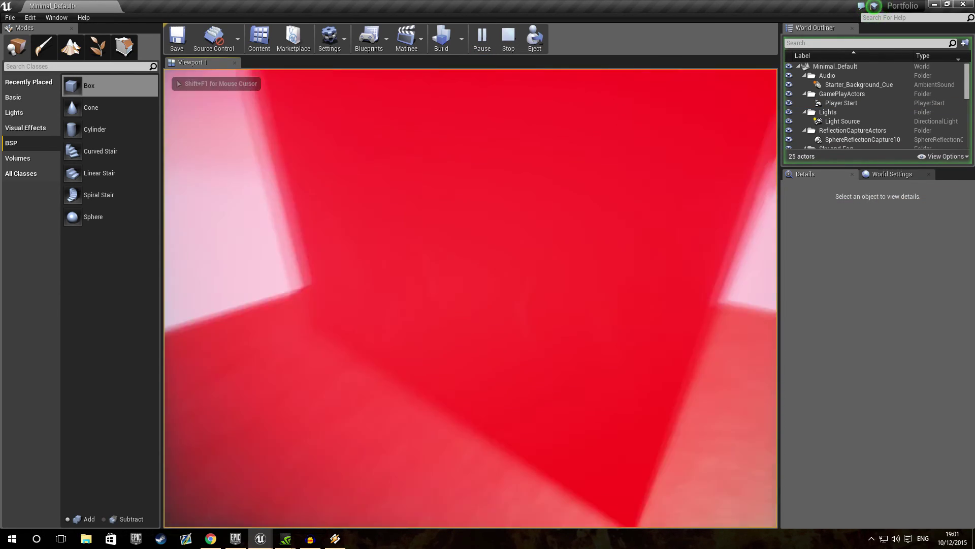
pyautogui.press('s')
pyautogui.press('s')
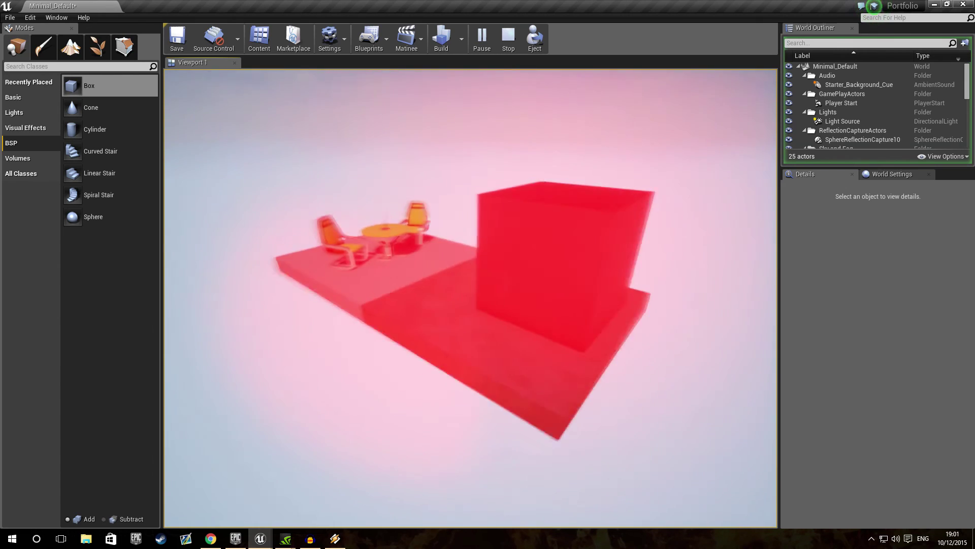
pyautogui.press('w')
pyautogui.press('s')
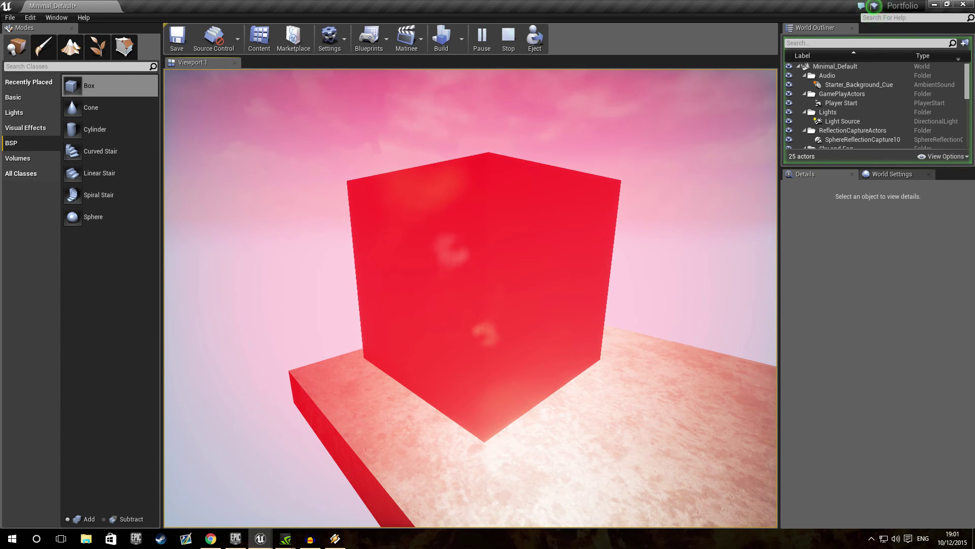
pyautogui.press('s')
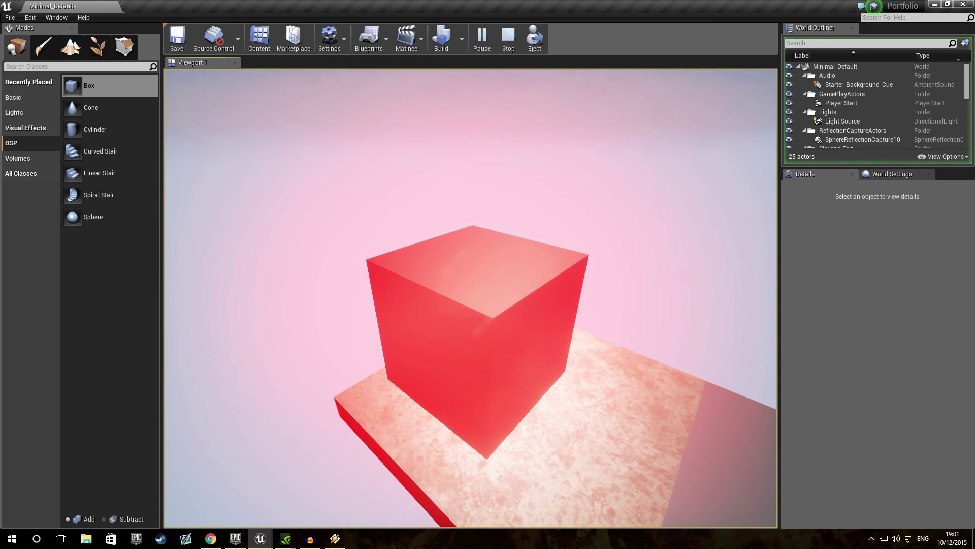
pyautogui.press('w')
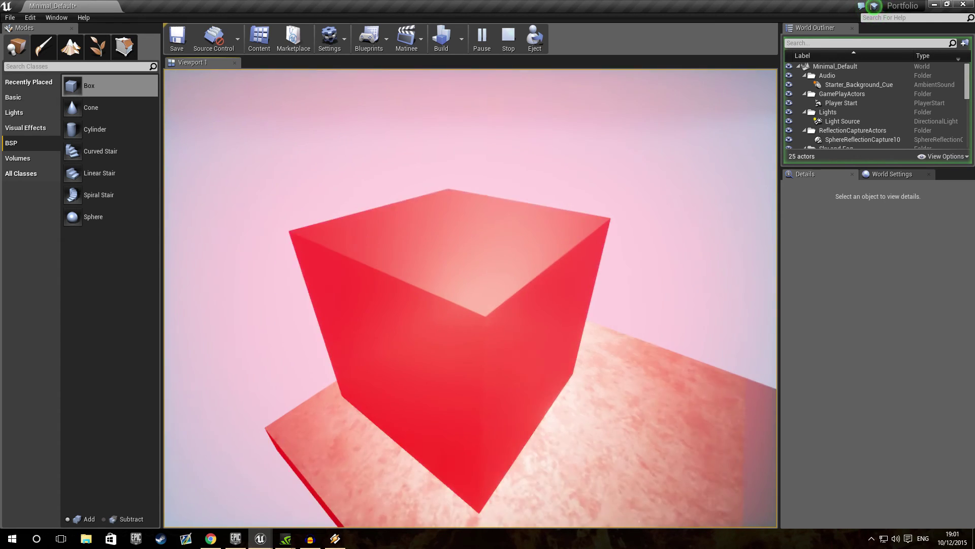
pyautogui.press('s')
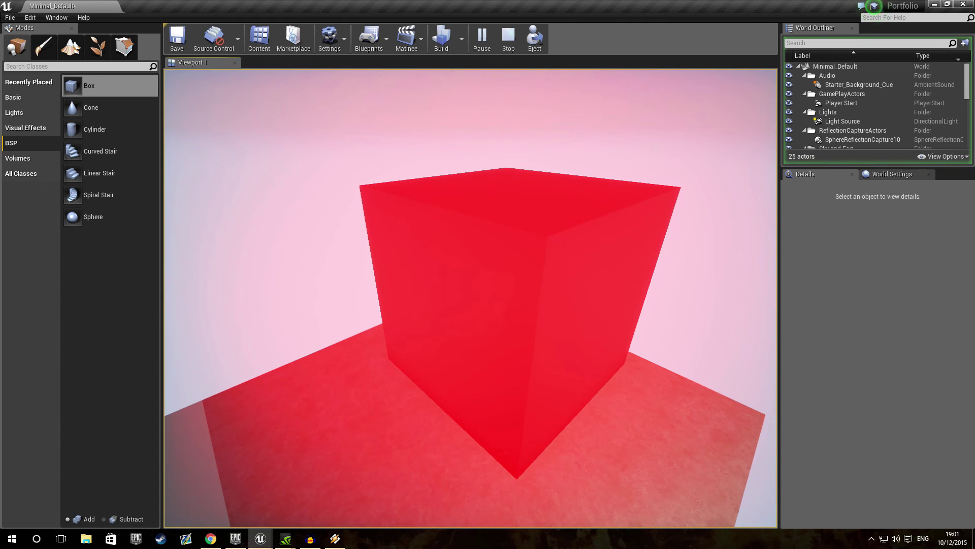
pyautogui.press('Escape')
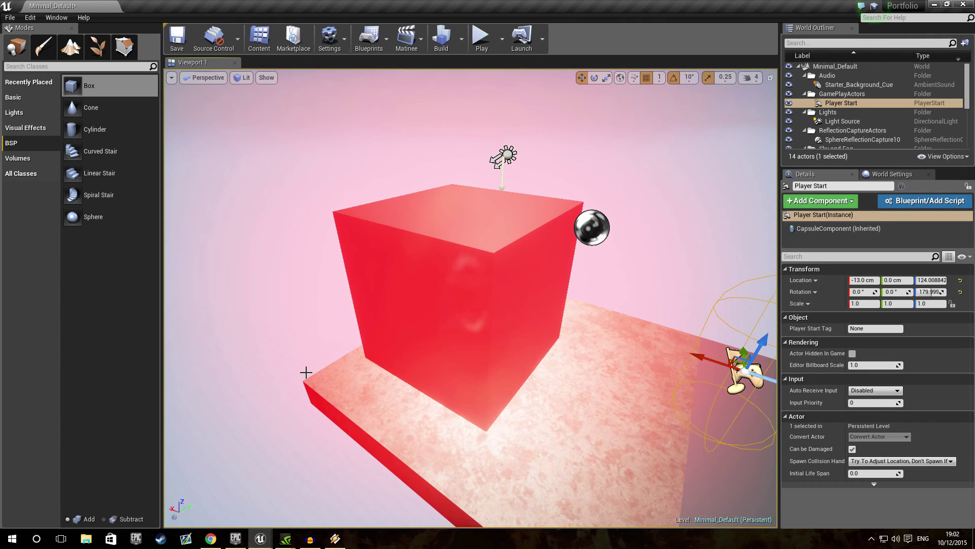